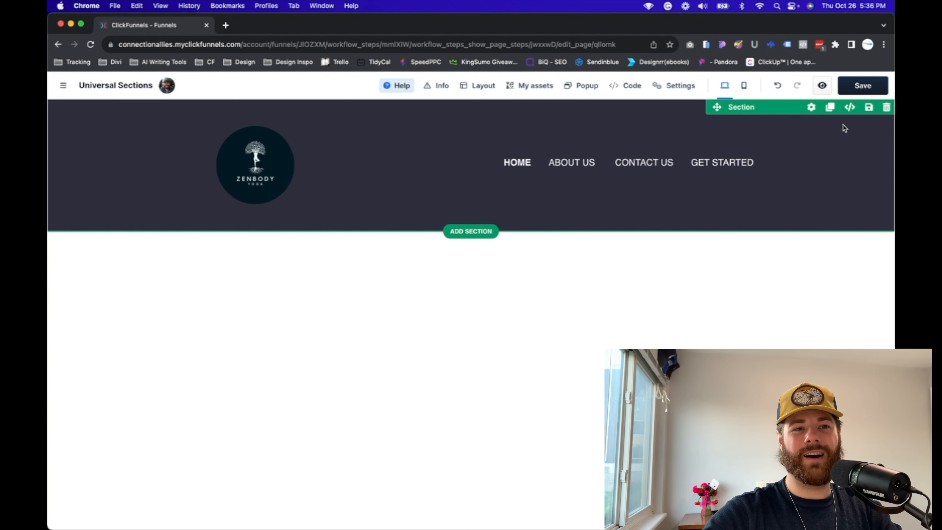
Save the header section as a universal section named "video section example", leaving the folder and description empty
{"action": "left_click", "coordinate": [869, 108]}
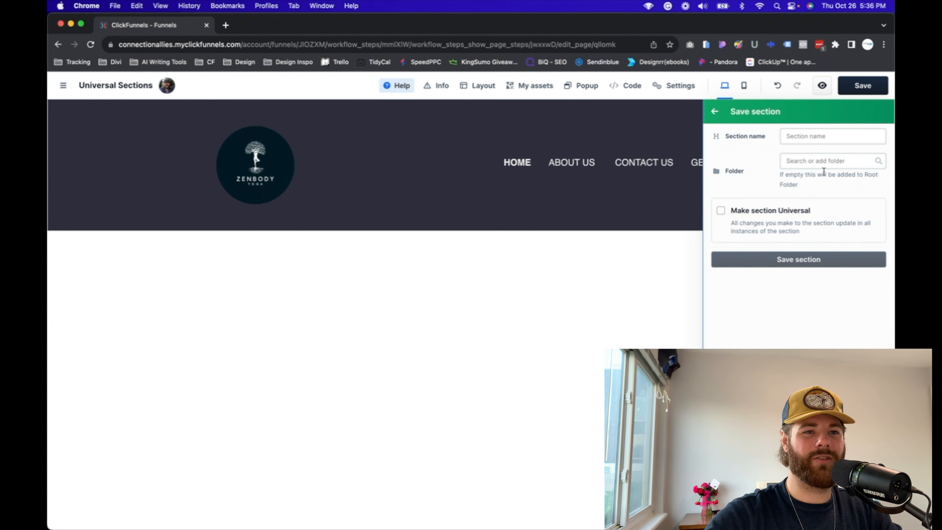
{"action": "left_click", "coordinate": [799, 142]}
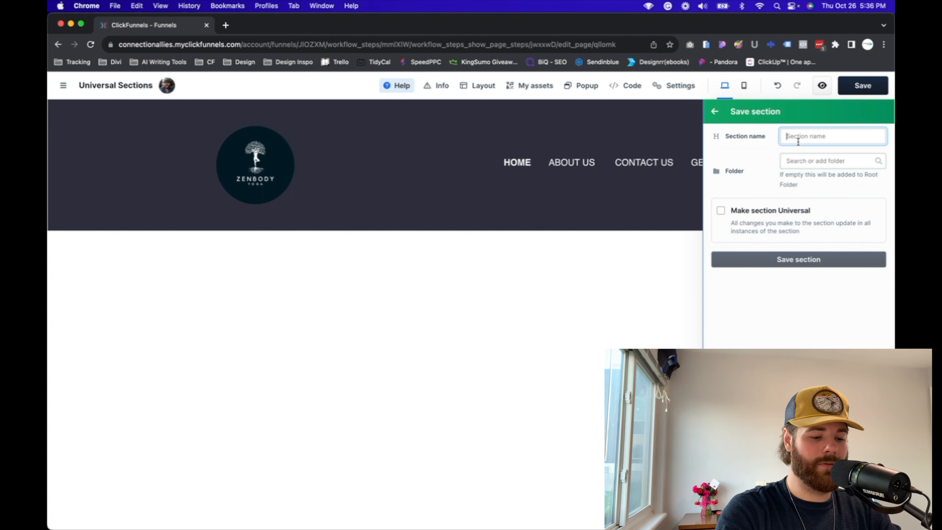
{"action": "type", "text": "video"}
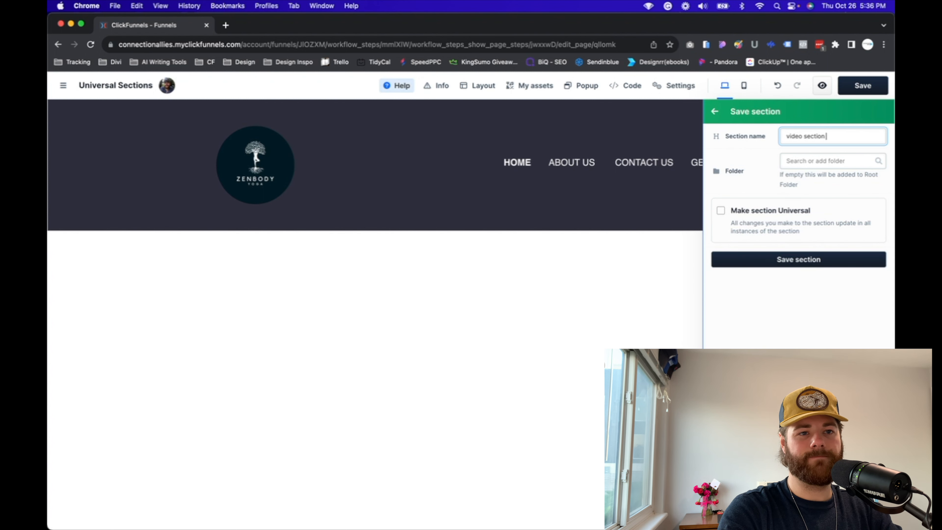
{"action": "type", "text": " section example"}
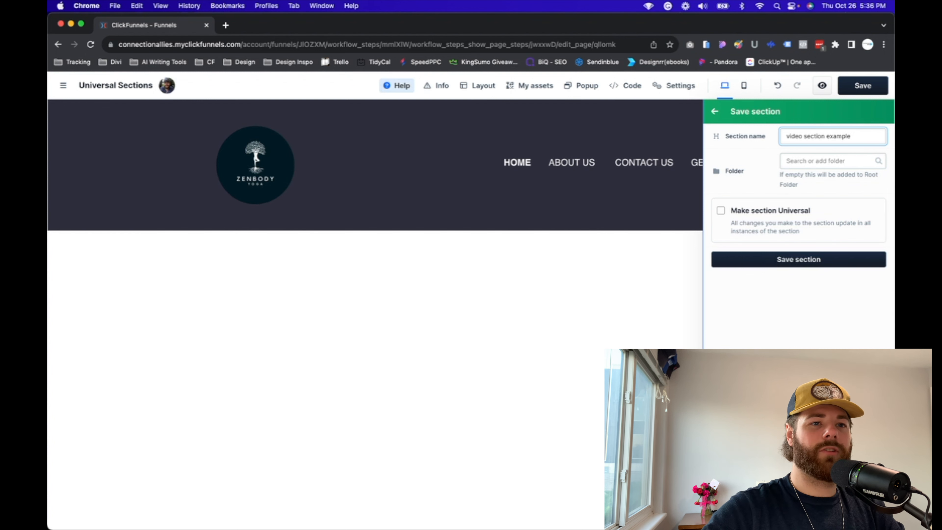
{"action": "left_click", "coordinate": [799, 164]}
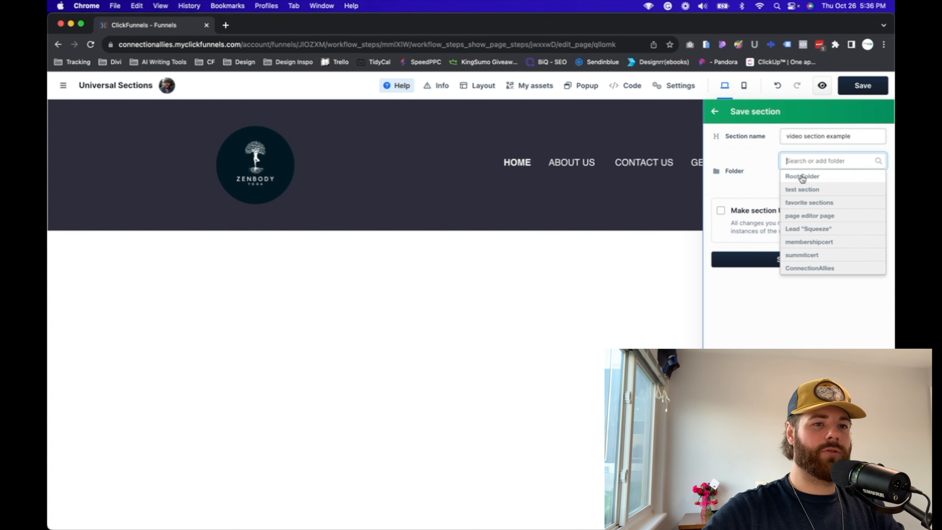
{"action": "left_click", "coordinate": [747, 170]}
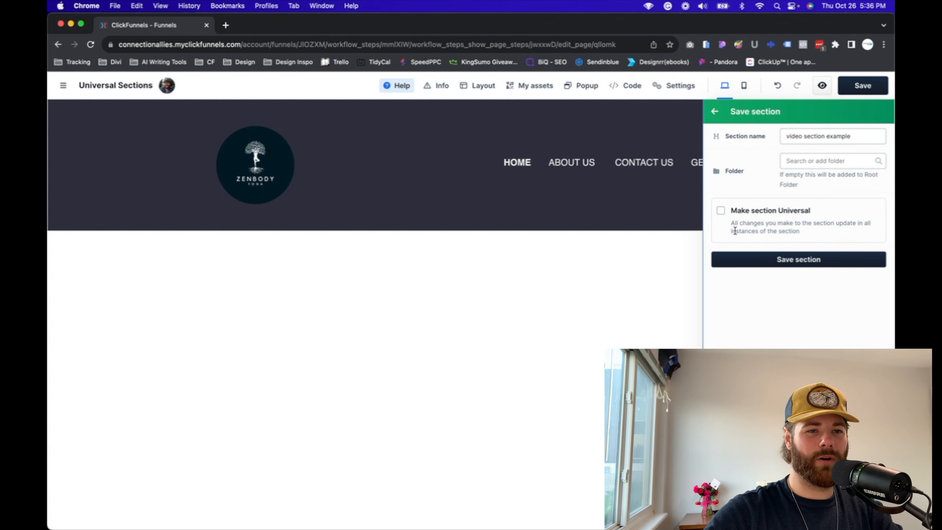
{"action": "left_click", "coordinate": [721, 211]}
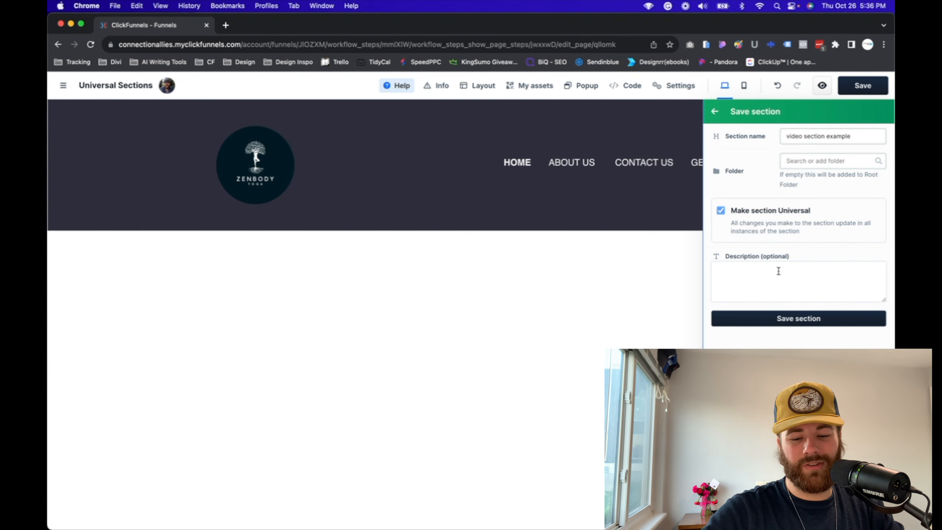
{"action": "left_click", "coordinate": [738, 274]}
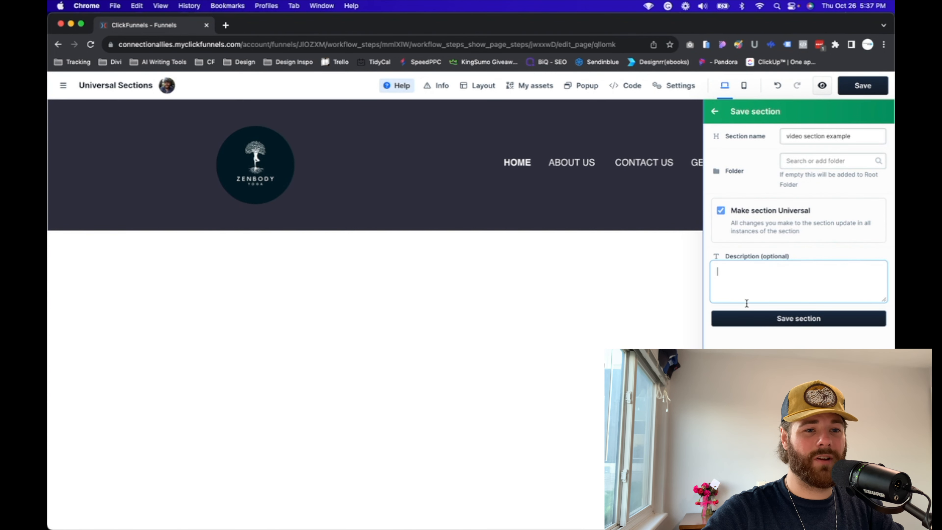
{"action": "left_click", "coordinate": [771, 325]}
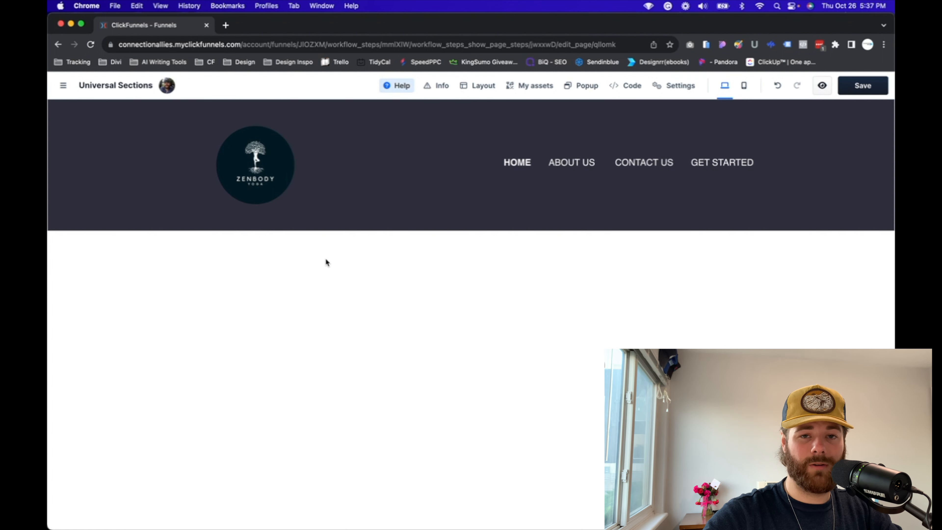
Open the header's universal block for editing from its section settings, and exit by discarding changes
{"action": "mouse_move", "coordinate": [320, 225]}
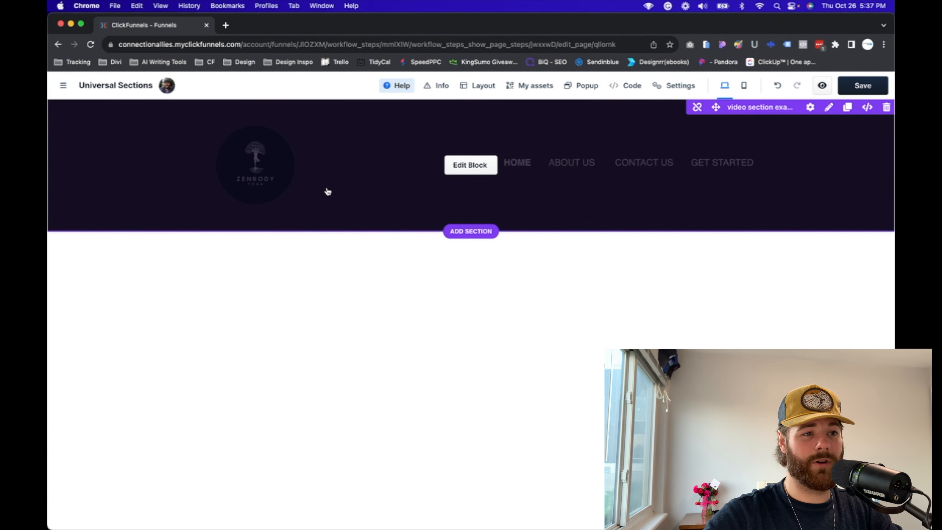
{"action": "left_click", "coordinate": [700, 195]}
{"action": "left_click", "coordinate": [542, 286]}
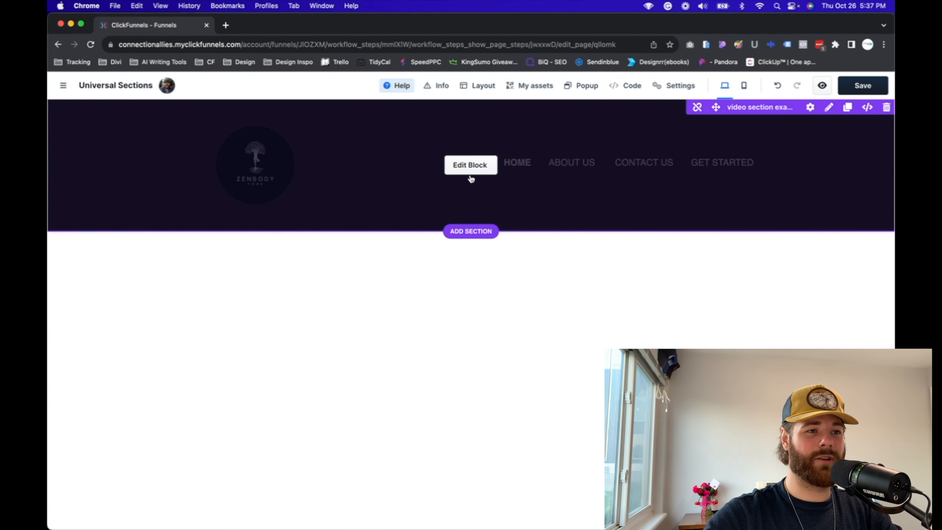
{"action": "left_click", "coordinate": [811, 107]}
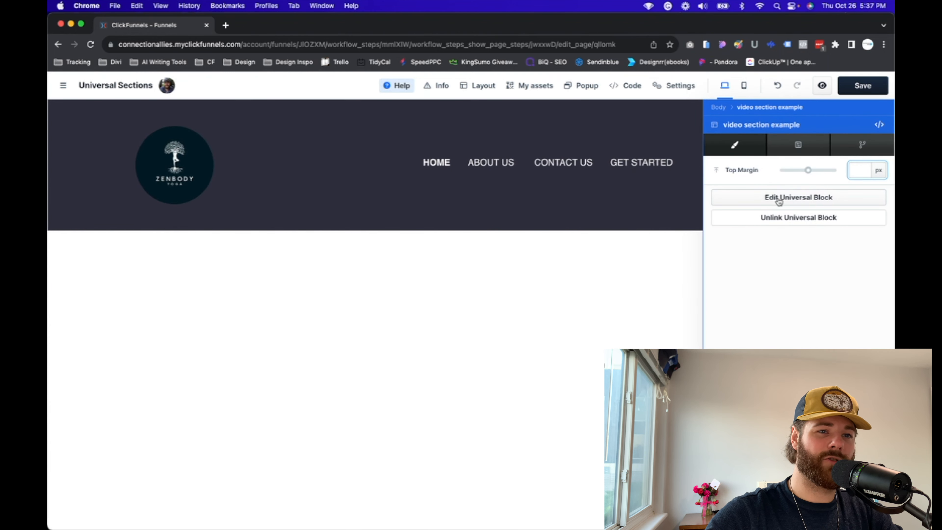
{"action": "left_click", "coordinate": [740, 201]}
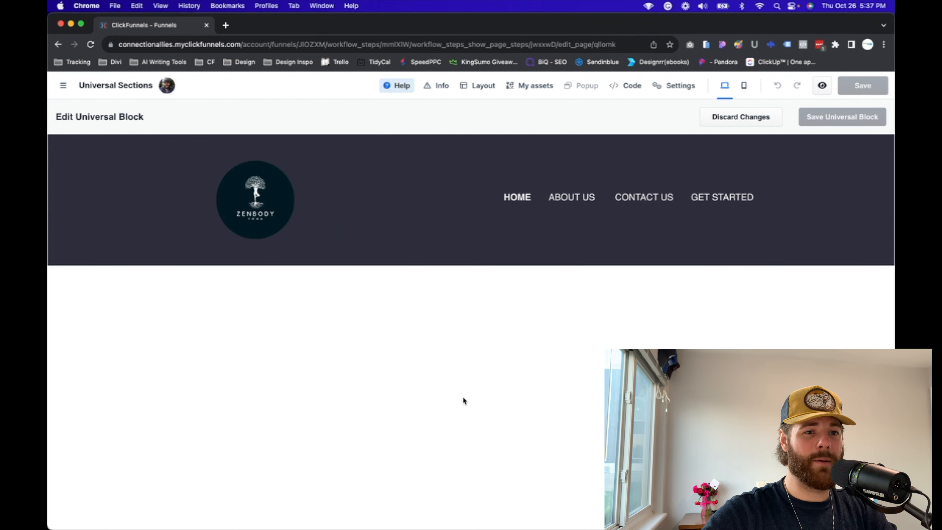
{"action": "left_click", "coordinate": [739, 118]}
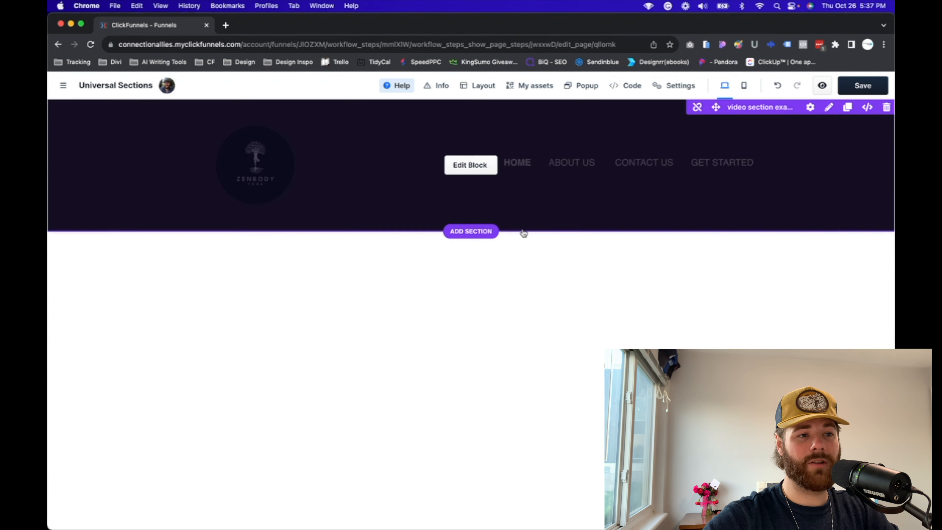
Add the saved universal block "video section example" as a second section directly below the header
{"action": "left_click", "coordinate": [479, 233]}
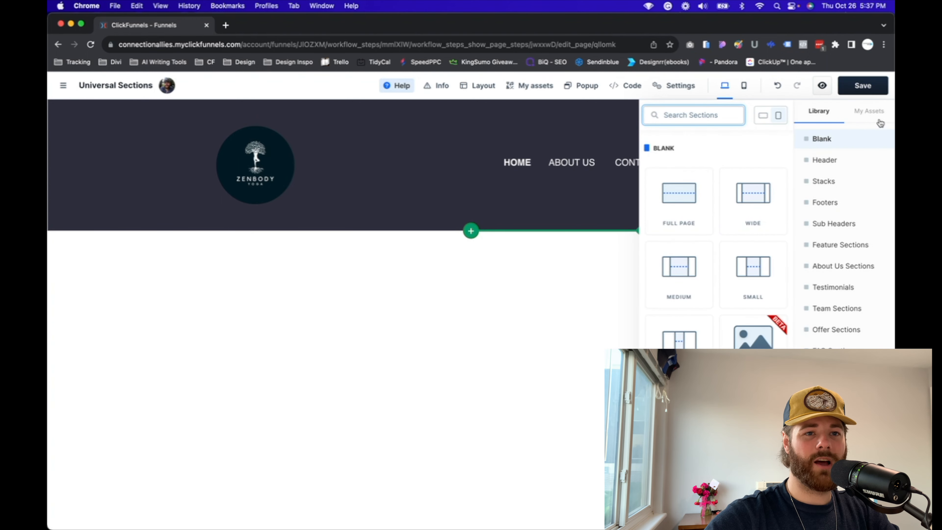
{"action": "left_click", "coordinate": [874, 113]}
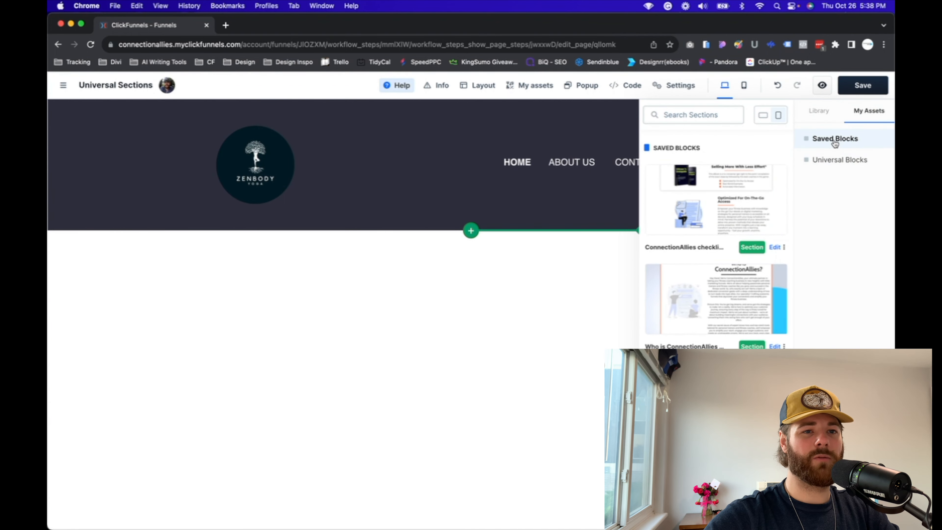
{"action": "left_click", "coordinate": [843, 162]}
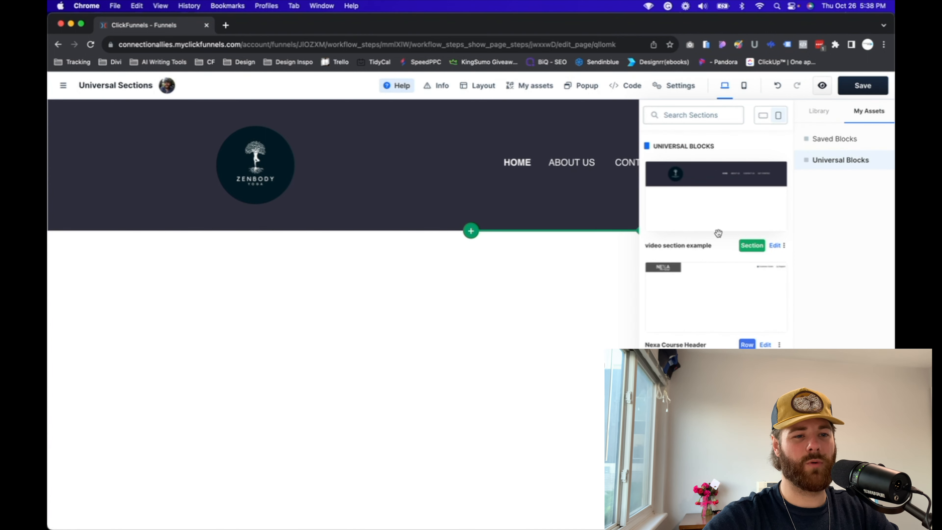
{"action": "scroll", "coordinate": [719, 233], "scroll_direction": "down", "scroll_amount": 15}
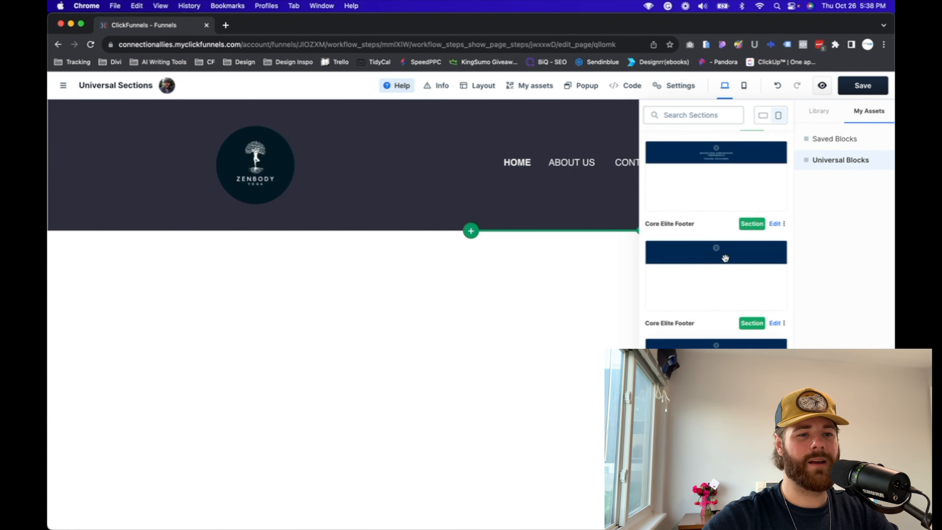
{"action": "scroll", "coordinate": [725, 258], "scroll_direction": "up", "scroll_amount": 10}
{"action": "scroll", "coordinate": [667, 261], "scroll_direction": "down", "scroll_amount": 2}
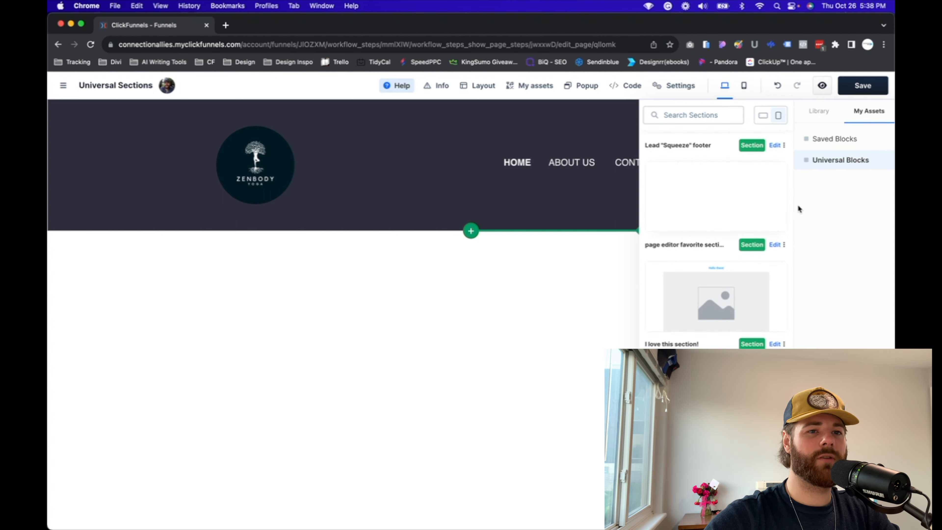
{"action": "left_click", "coordinate": [831, 161]}
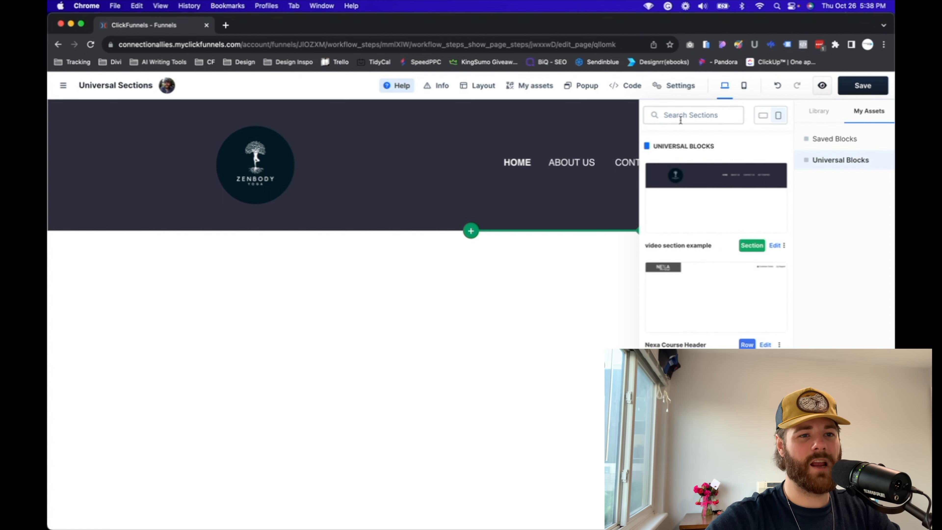
{"action": "scroll", "coordinate": [697, 210], "scroll_direction": "down", "scroll_amount": 4}
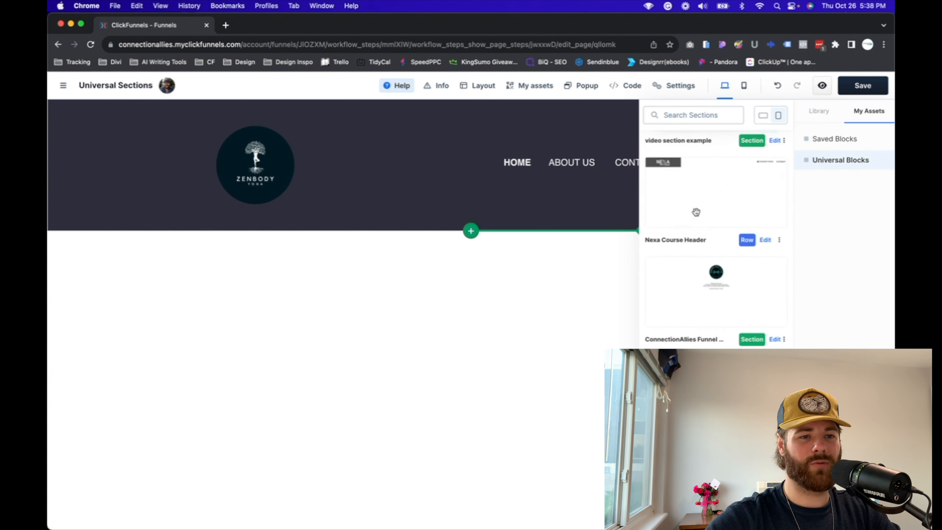
{"action": "scroll", "coordinate": [696, 211], "scroll_direction": "up", "scroll_amount": 3}
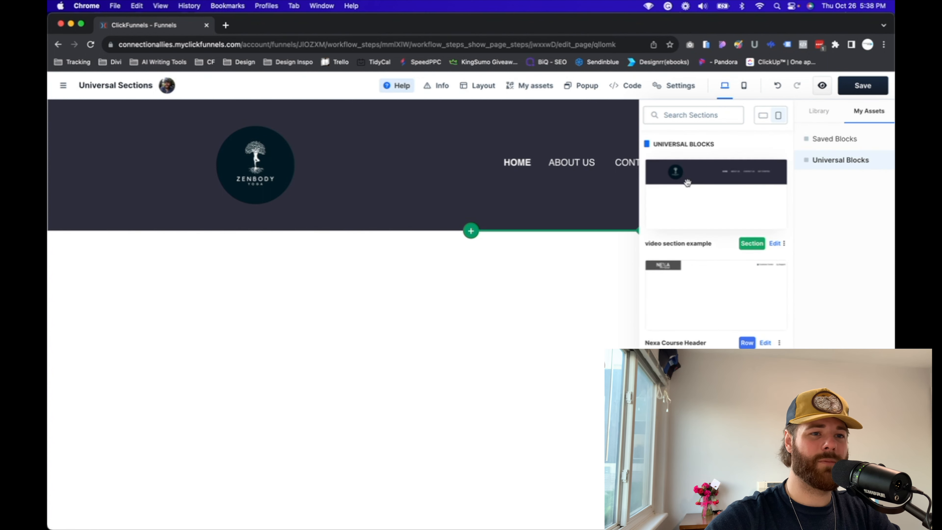
{"action": "left_click", "coordinate": [701, 185]}
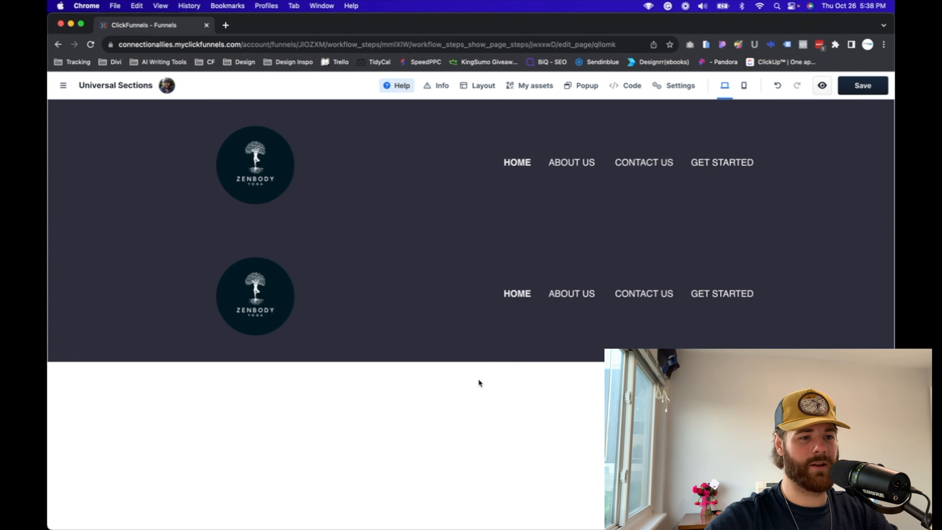
Browse the saved blocks and universal blocks among the page's assets, and close the collection
{"action": "mouse_move", "coordinate": [468, 367]}
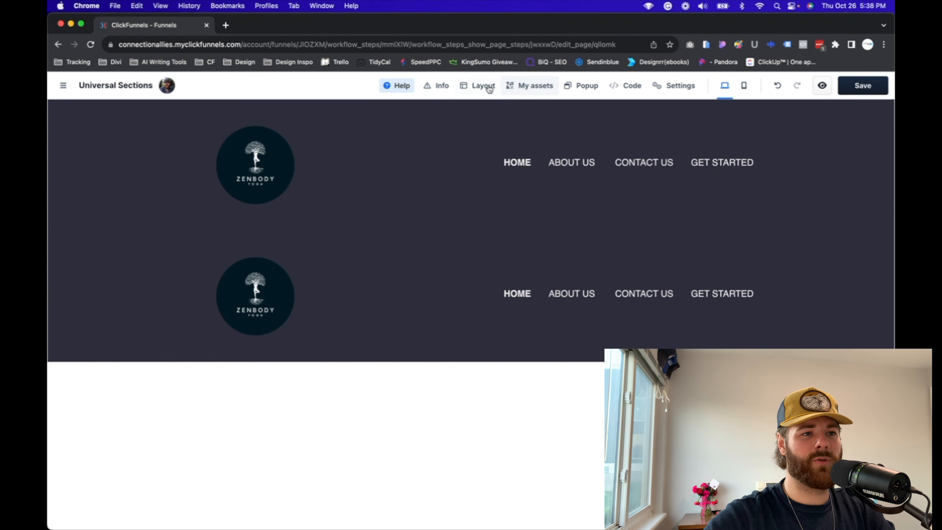
{"action": "left_click", "coordinate": [519, 87]}
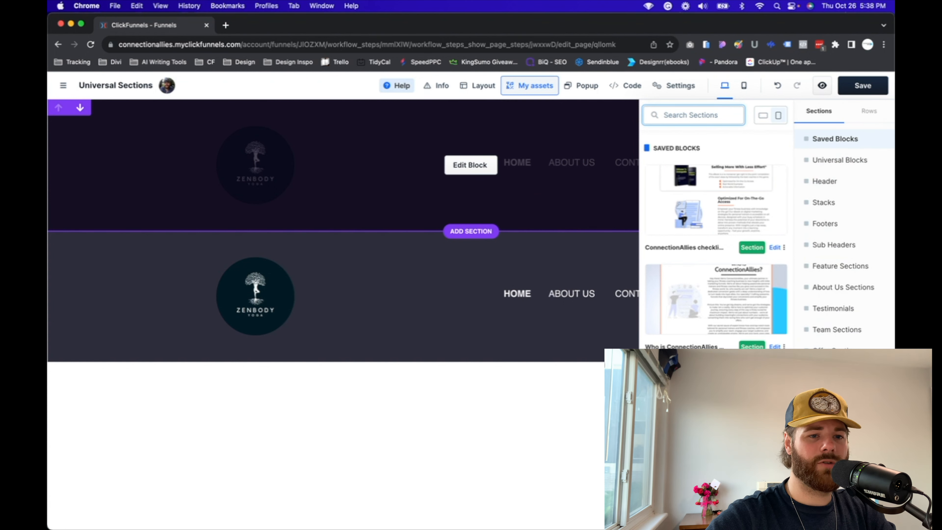
{"action": "scroll", "coordinate": [780, 287], "scroll_direction": "down", "scroll_amount": 10}
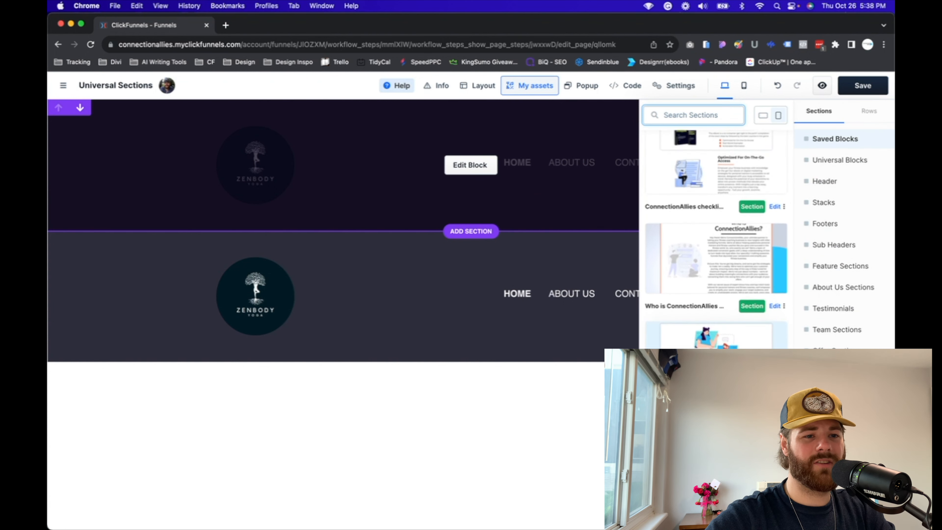
{"action": "scroll", "coordinate": [780, 287], "scroll_direction": "down", "scroll_amount": 5}
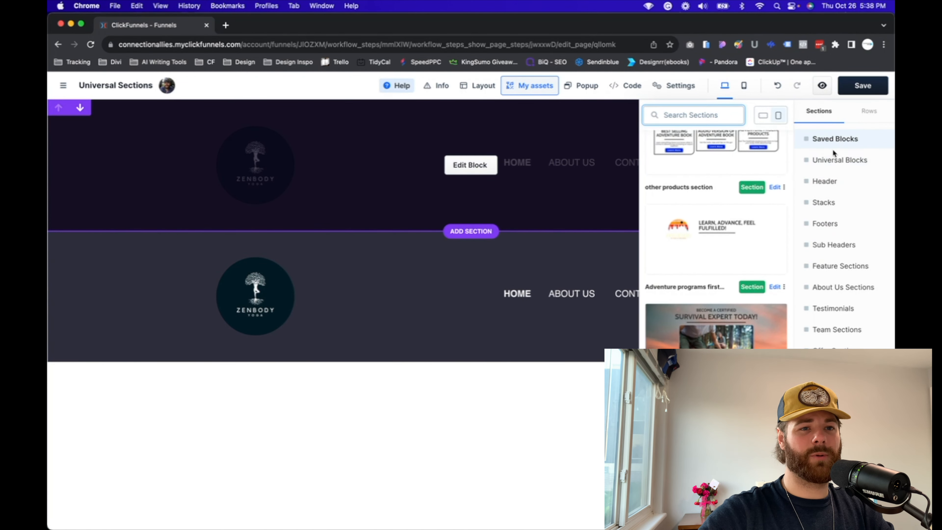
{"action": "left_click", "coordinate": [835, 164]}
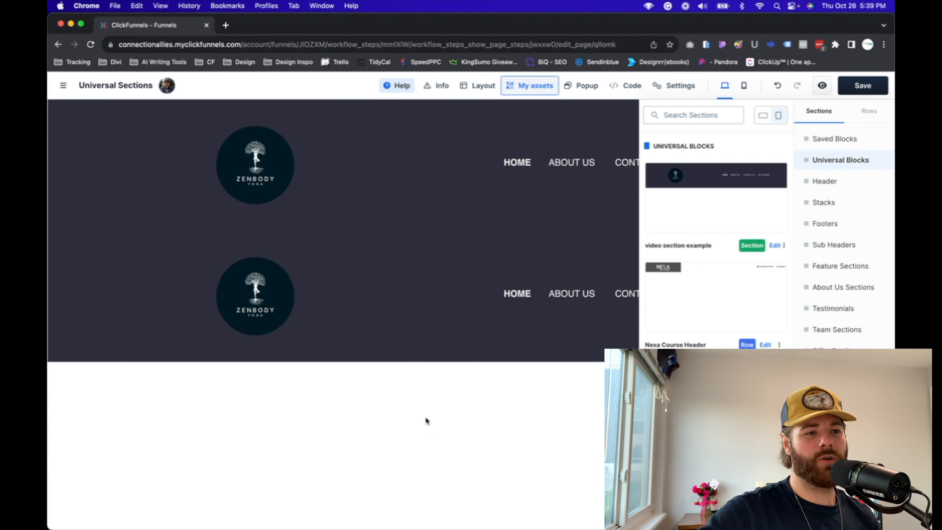
{"action": "left_click", "coordinate": [862, 138]}
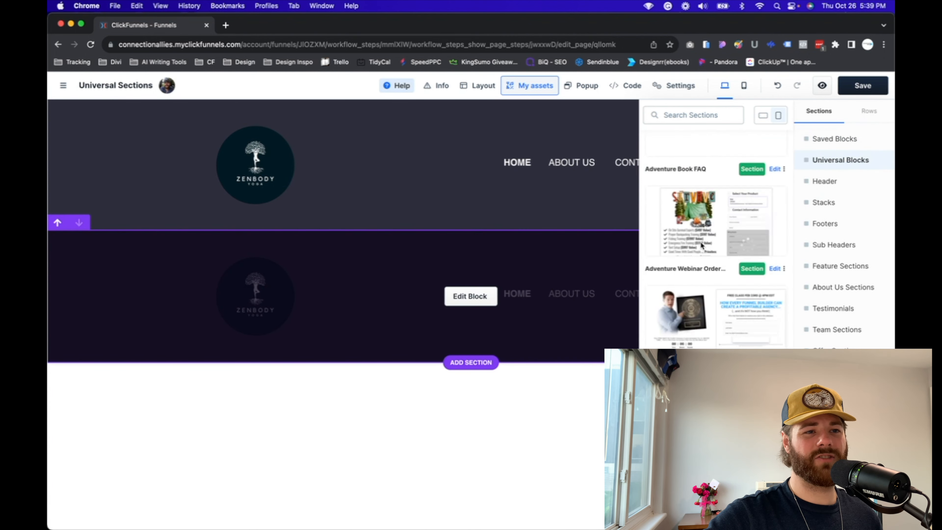
{"action": "left_click", "coordinate": [512, 417]}
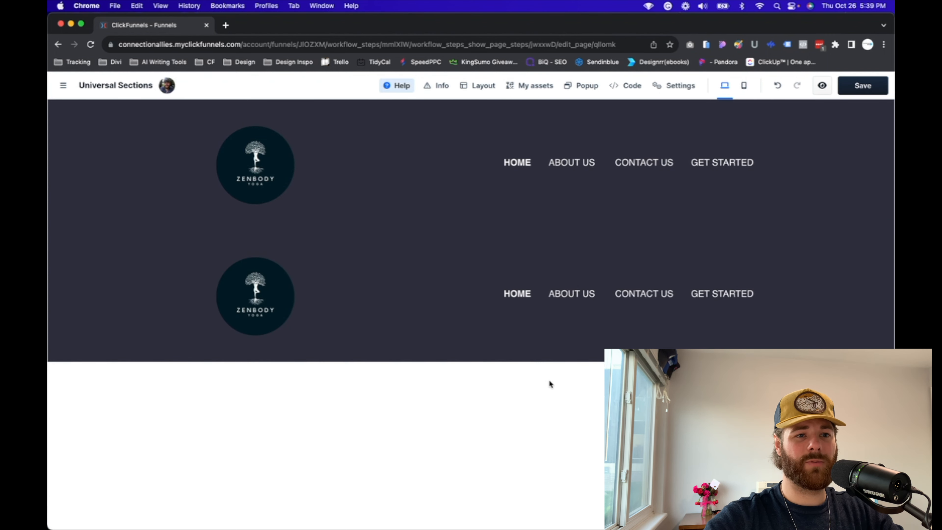
Add a blank full-page section below the second header and give it a two-column row
{"action": "mouse_move", "coordinate": [459, 361]}
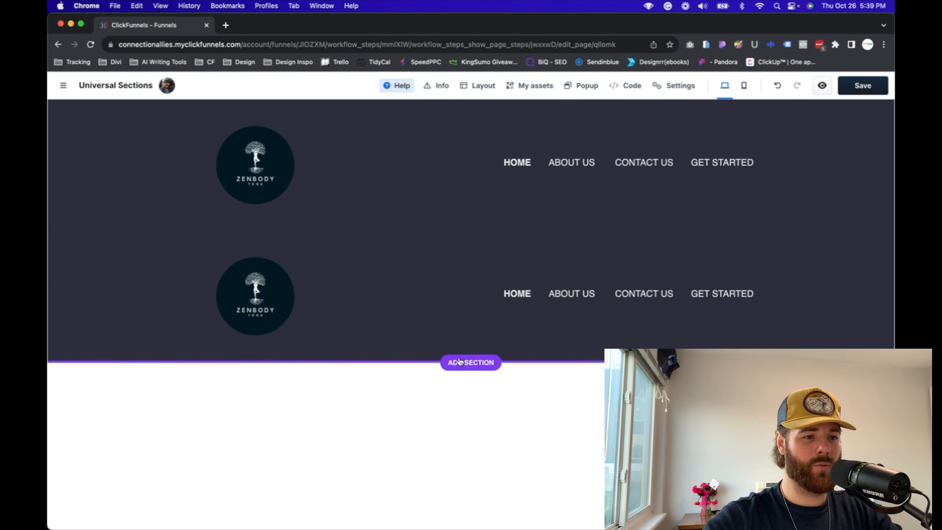
{"action": "mouse_move", "coordinate": [455, 302]}
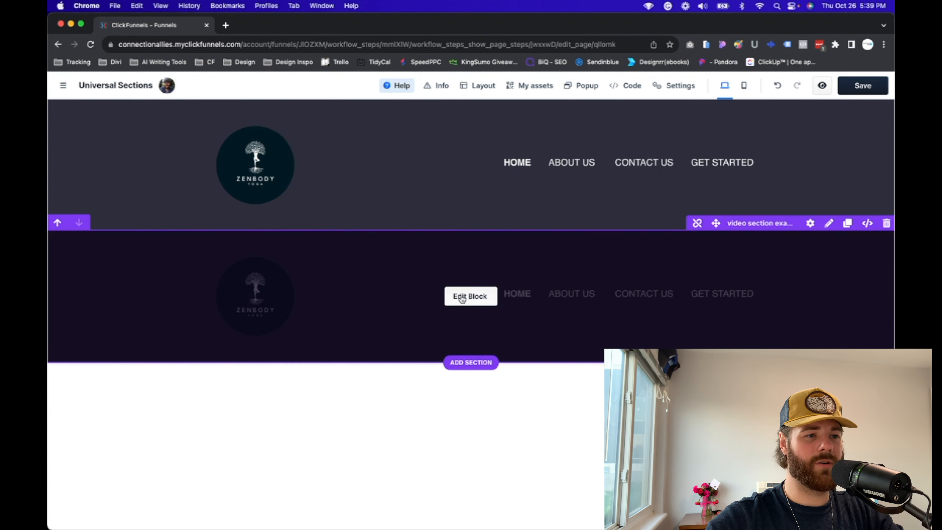
{"action": "left_click", "coordinate": [468, 362]}
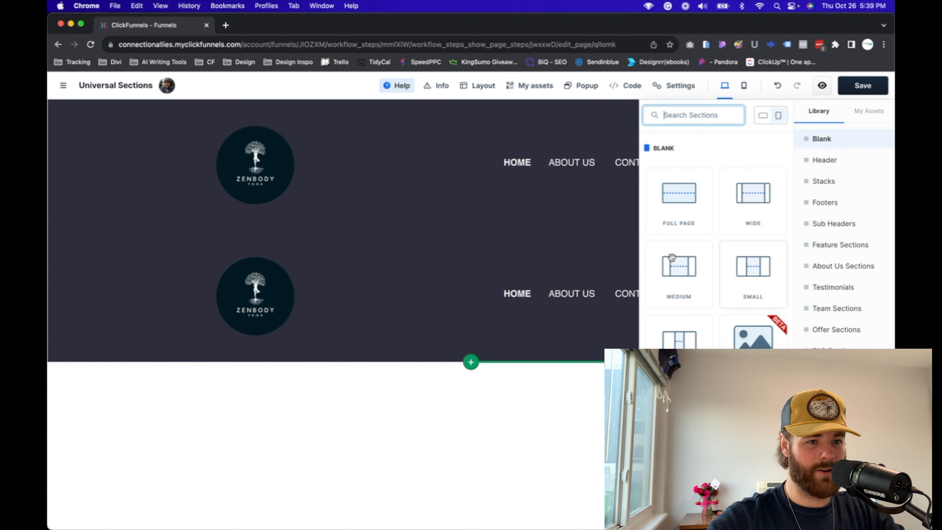
{"action": "left_click", "coordinate": [666, 207]}
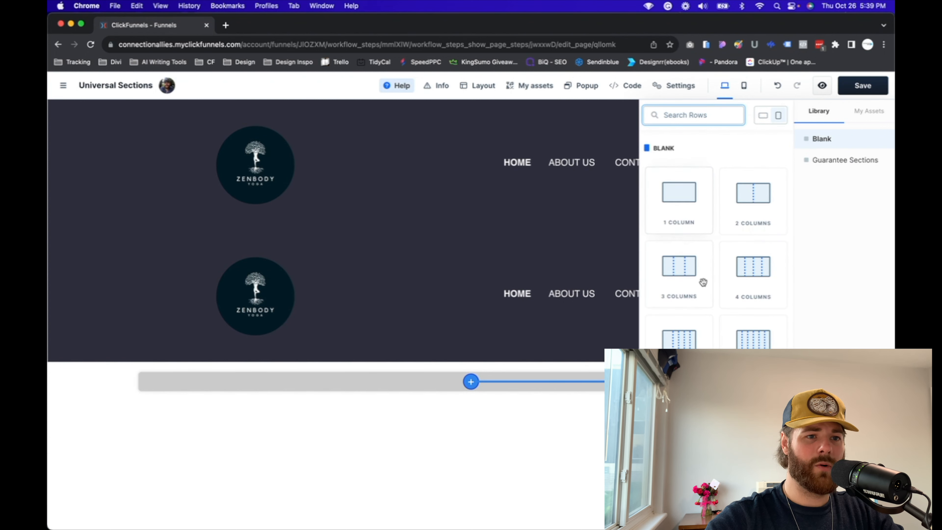
{"action": "left_click", "coordinate": [745, 221]}
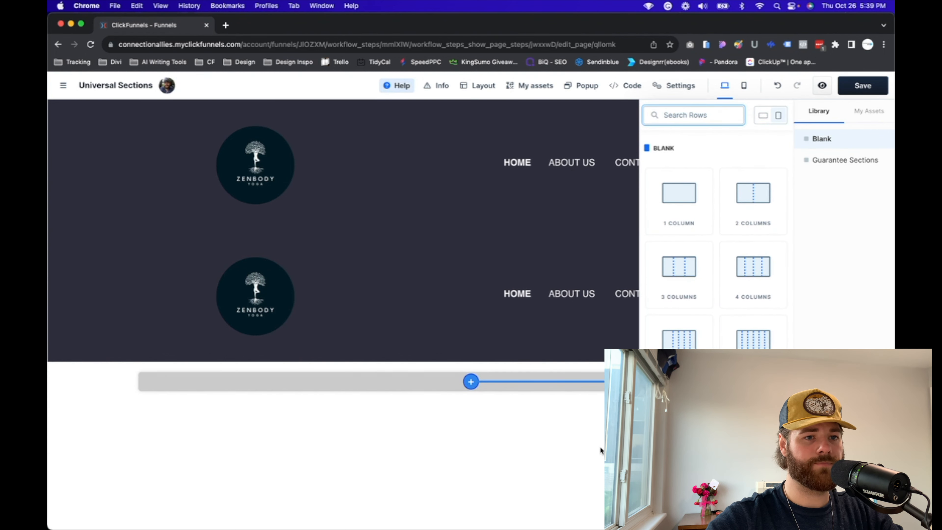
{"action": "left_click", "coordinate": [746, 212]}
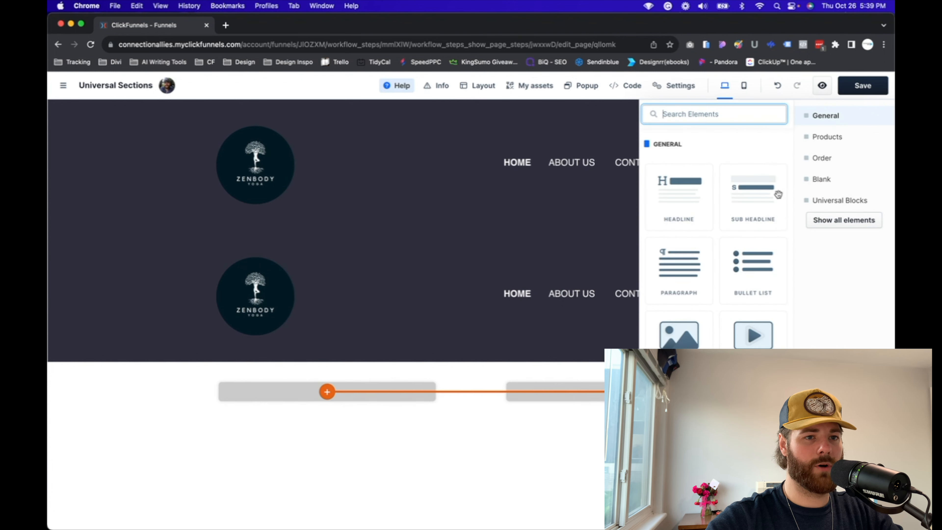
Place an image element in the right column of the new row and a headline element in its left column
{"action": "left_click", "coordinate": [355, 426]}
{"action": "left_click", "coordinate": [372, 391]}
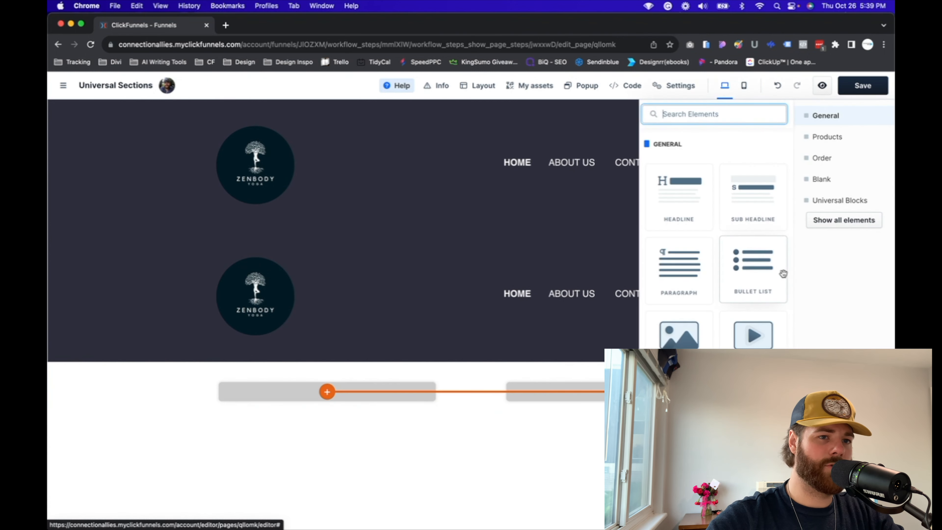
{"action": "left_click", "coordinate": [666, 197]}
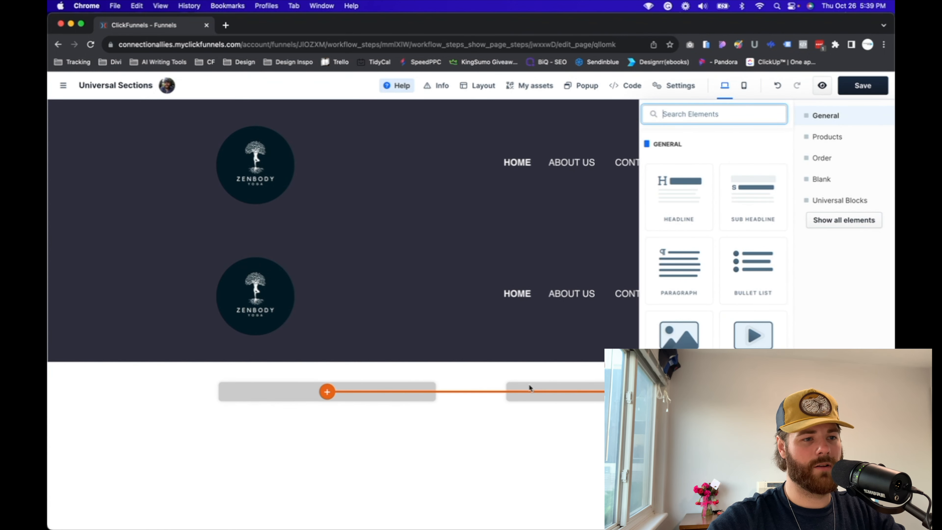
{"action": "left_click", "coordinate": [577, 425]}
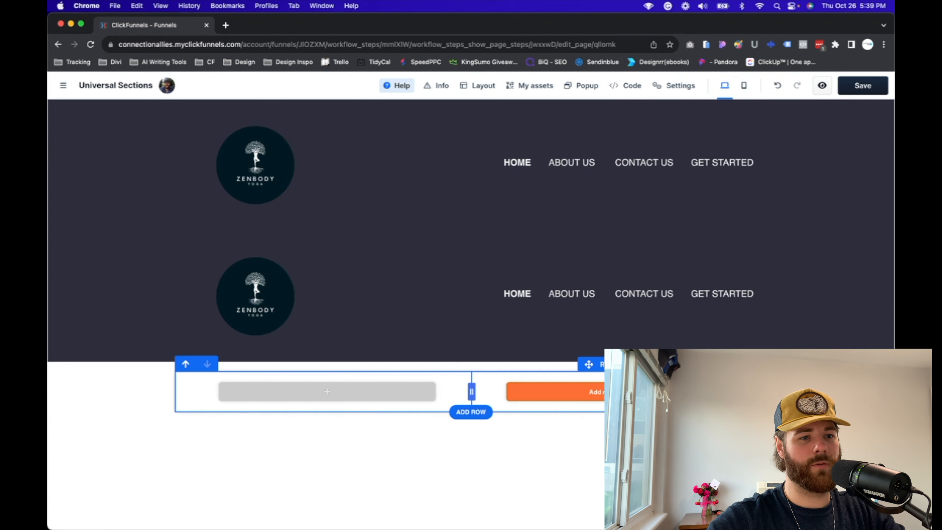
{"action": "left_click", "coordinate": [616, 392]}
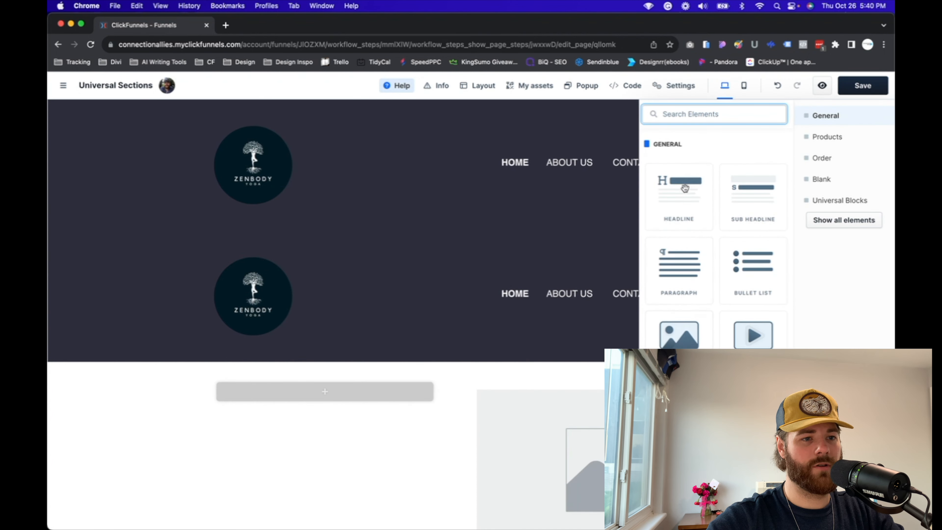
{"action": "left_click_drag", "start_coordinate": [679, 197], "coordinate": [340, 405]}
{"action": "left_click", "coordinate": [345, 467]}
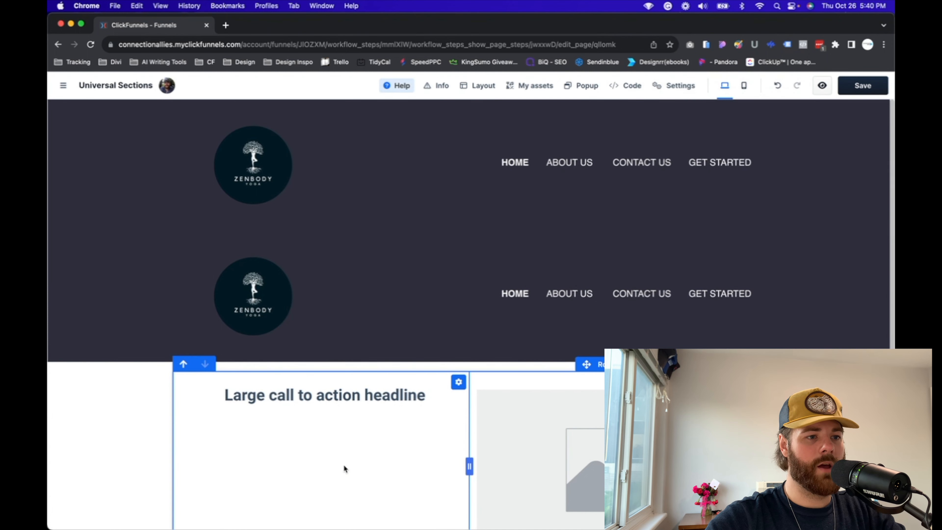
Replace the placeholder image with the gallery photo of the woman stretching against a grey wall
{"action": "scroll", "coordinate": [348, 467], "scroll_direction": "down", "scroll_amount": 3}
{"action": "left_click", "coordinate": [538, 363]}
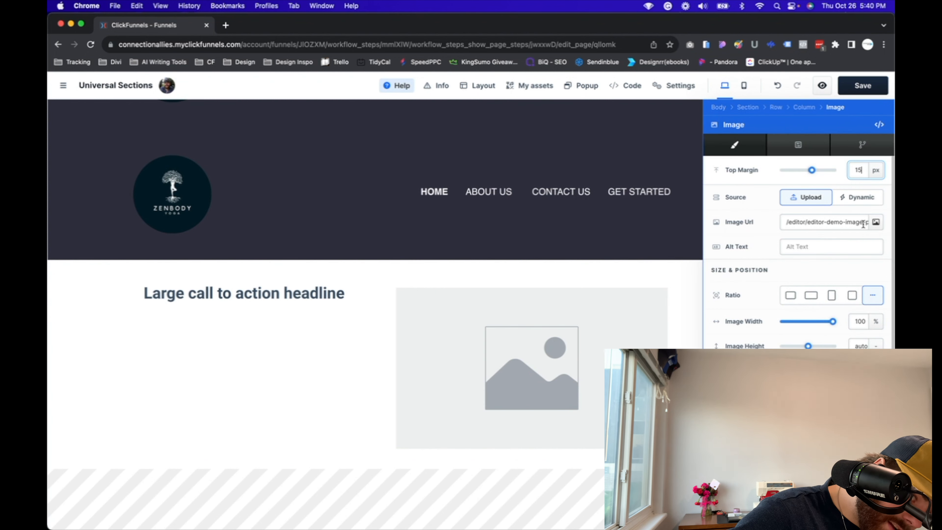
{"action": "left_click", "coordinate": [876, 223]}
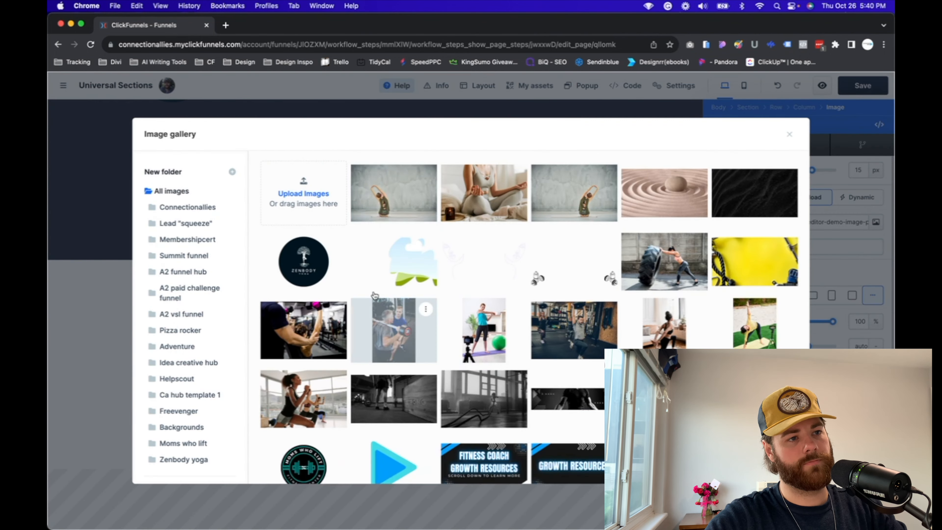
{"action": "left_click", "coordinate": [377, 208]}
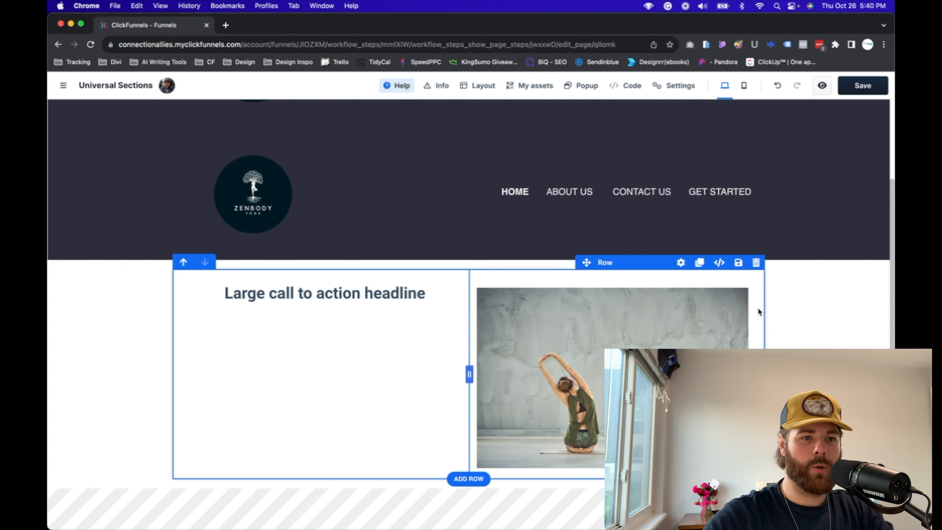
Save the headline-and-image row as a universal row named "universa row example", leaving the folder and description empty
{"action": "left_click", "coordinate": [738, 263]}
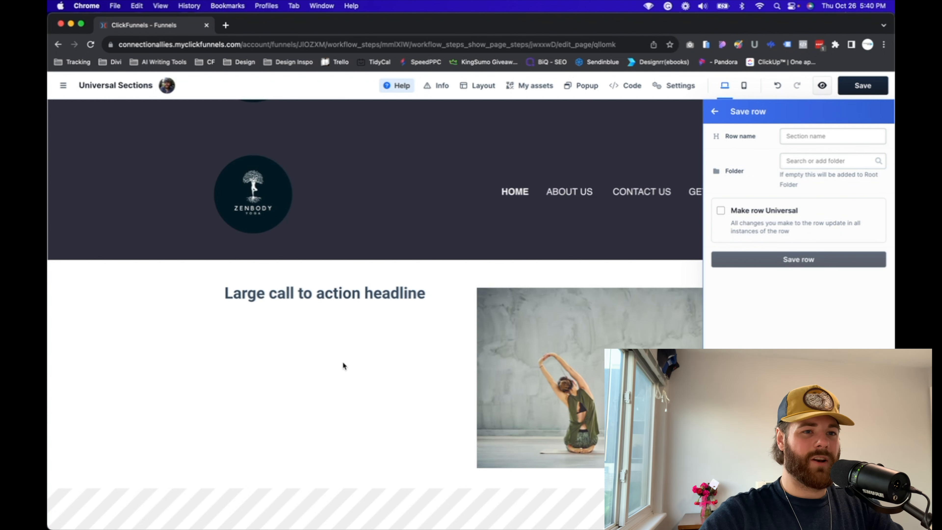
{"action": "left_click", "coordinate": [801, 135]}
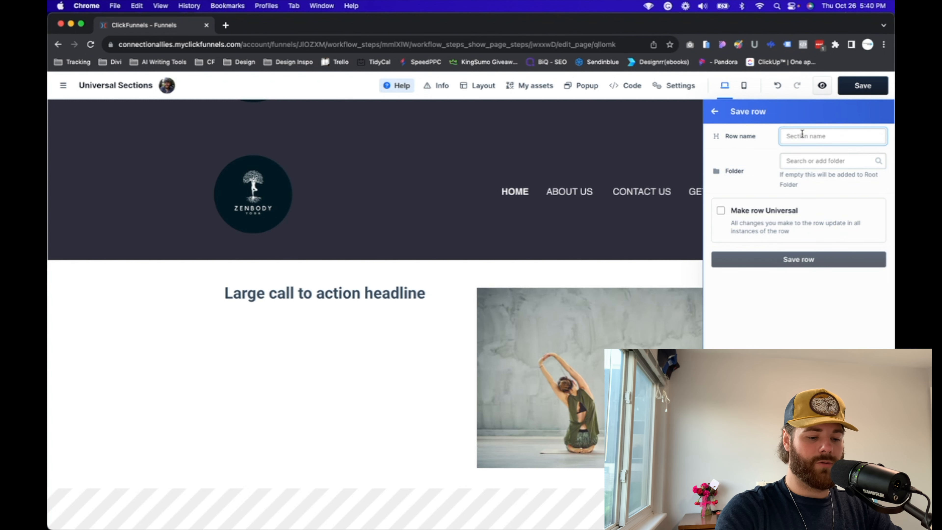
{"action": "type", "text": "universa"}
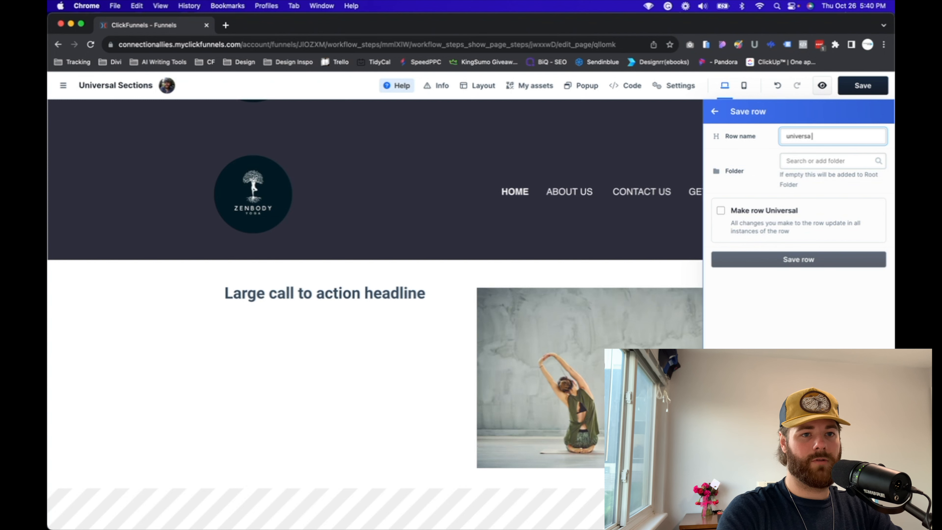
{"action": "type", "text": "l row examp"}
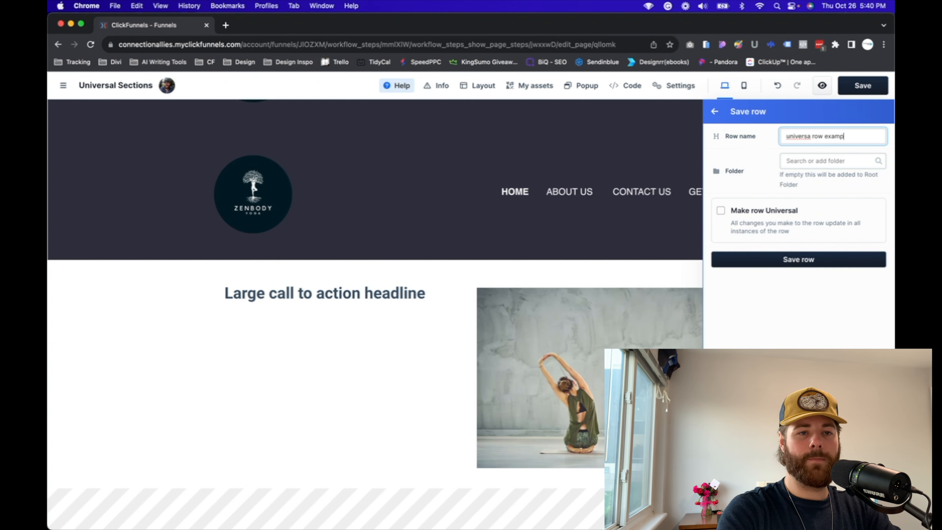
{"action": "type", "text": "le"}
{"action": "left_click", "coordinate": [721, 210]}
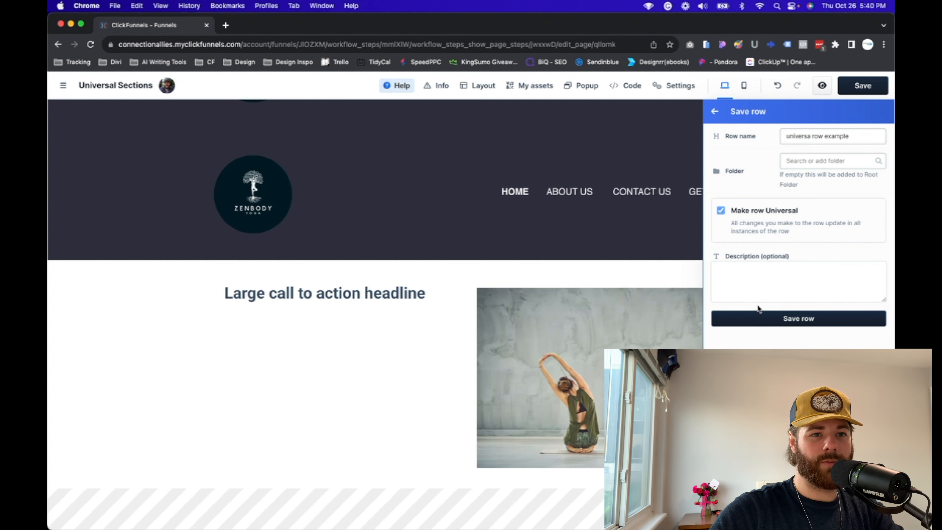
{"action": "left_click", "coordinate": [778, 326]}
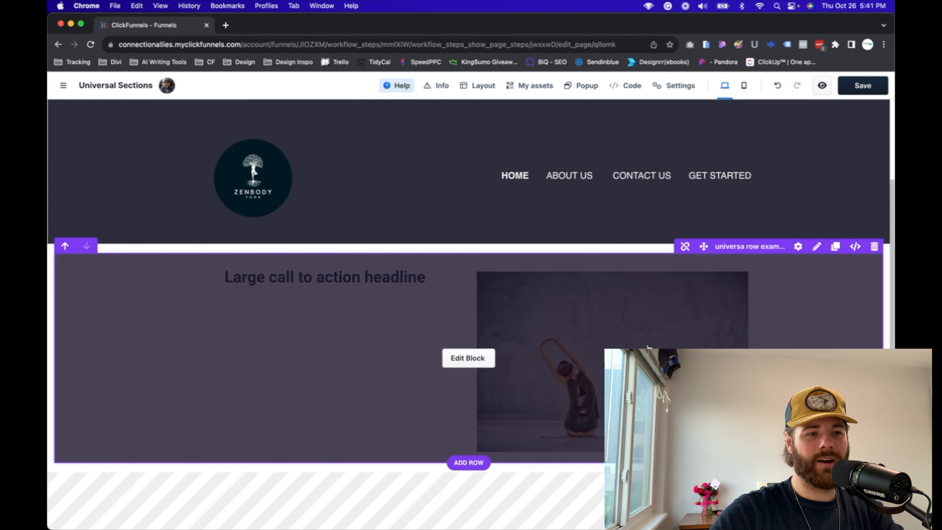
Add the saved universal row "universa row example" as a second row directly below the original one
{"action": "left_click", "coordinate": [469, 459]}
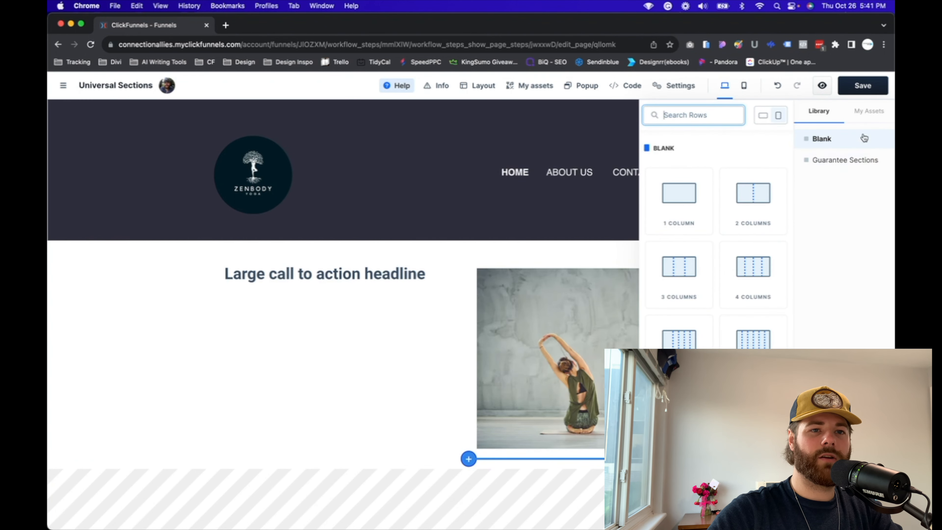
{"action": "left_click", "coordinate": [869, 112]}
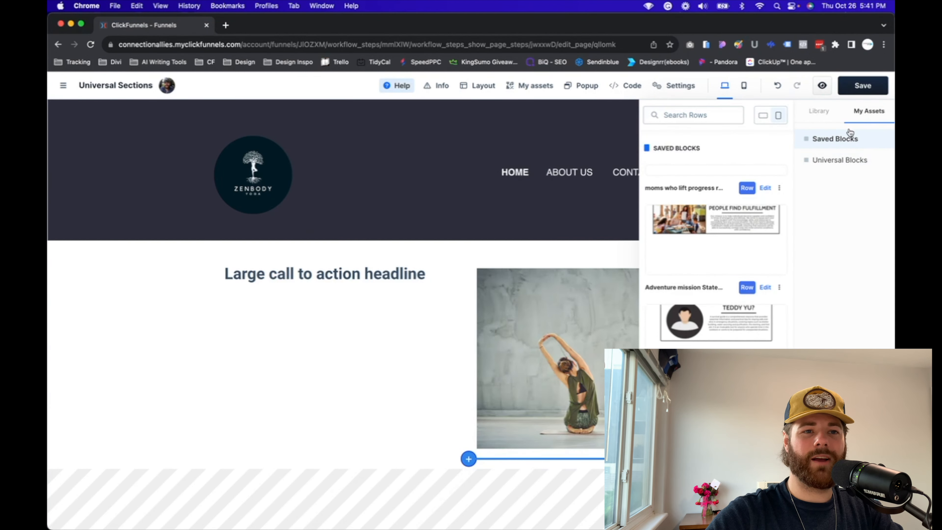
{"action": "left_click", "coordinate": [840, 161]}
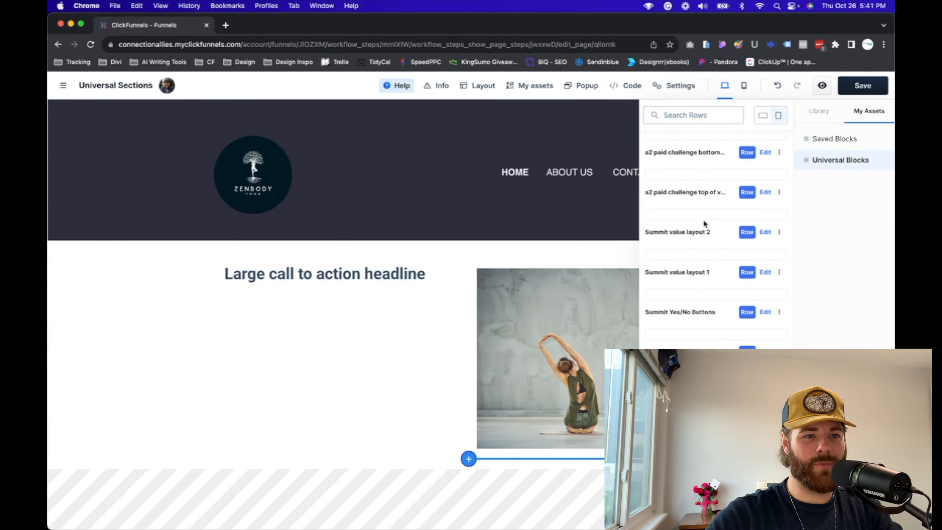
{"action": "scroll", "coordinate": [716, 223], "scroll_direction": "down", "scroll_amount": 2}
{"action": "scroll", "coordinate": [696, 175], "scroll_direction": "up", "scroll_amount": 4}
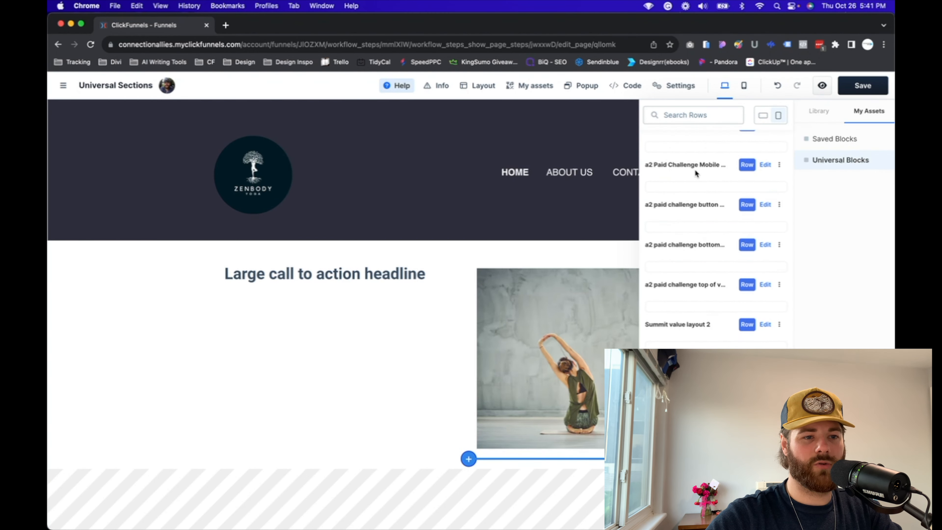
{"action": "scroll", "coordinate": [696, 173], "scroll_direction": "down", "scroll_amount": 3}
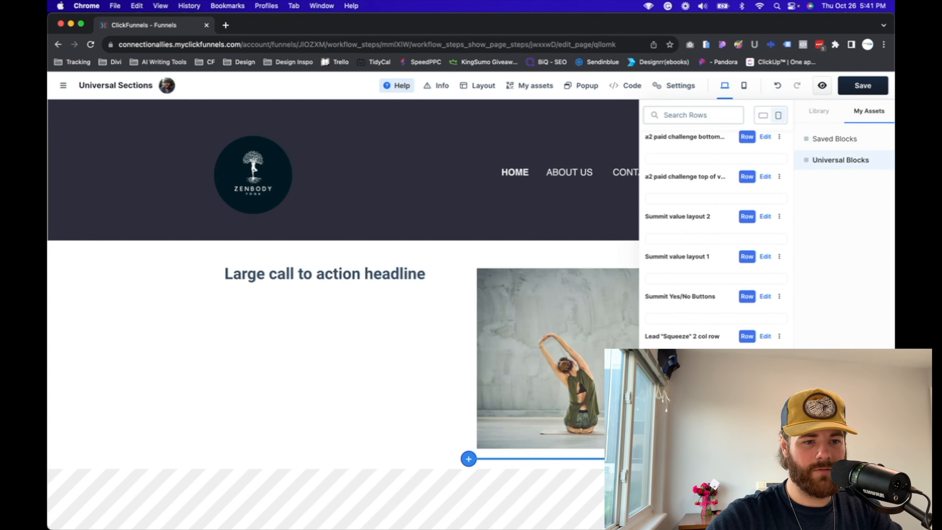
{"action": "scroll", "coordinate": [716, 230], "scroll_direction": "down", "scroll_amount": 1}
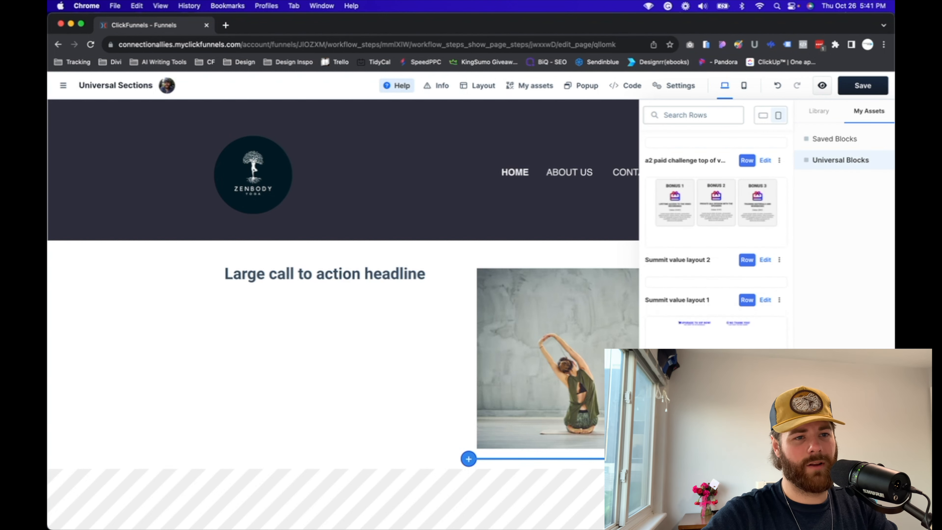
{"action": "scroll", "coordinate": [694, 246], "scroll_direction": "down", "scroll_amount": 6}
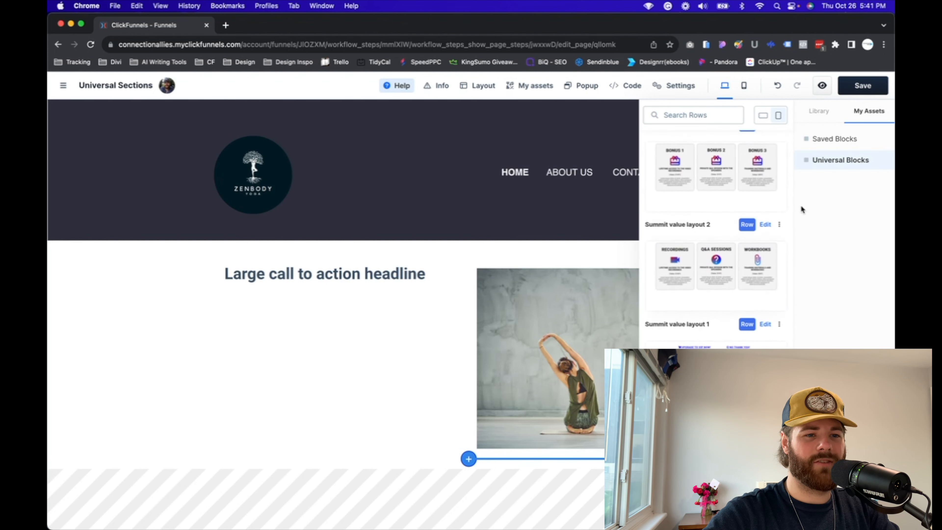
{"action": "scroll", "coordinate": [716, 240], "scroll_direction": "down", "scroll_amount": 5}
{"action": "scroll", "coordinate": [716, 239], "scroll_direction": "up", "scroll_amount": 3}
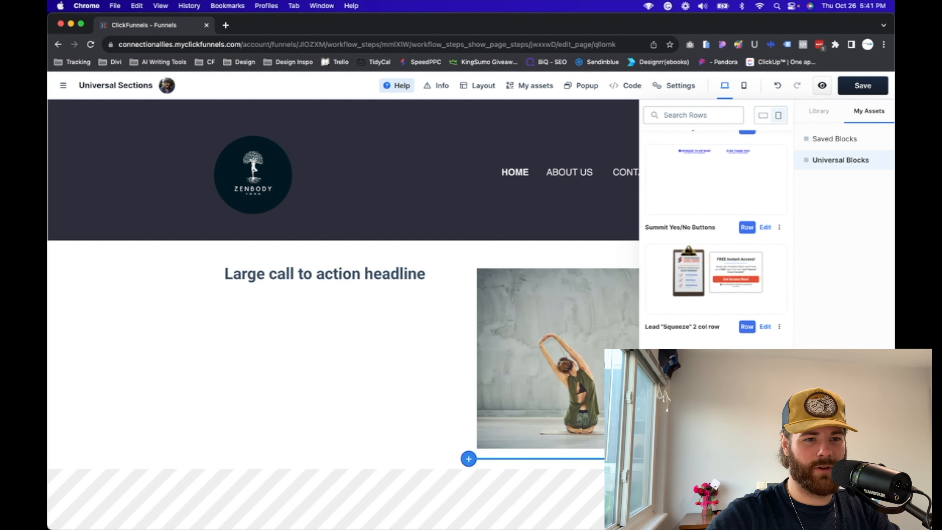
{"action": "left_click", "coordinate": [690, 483]}
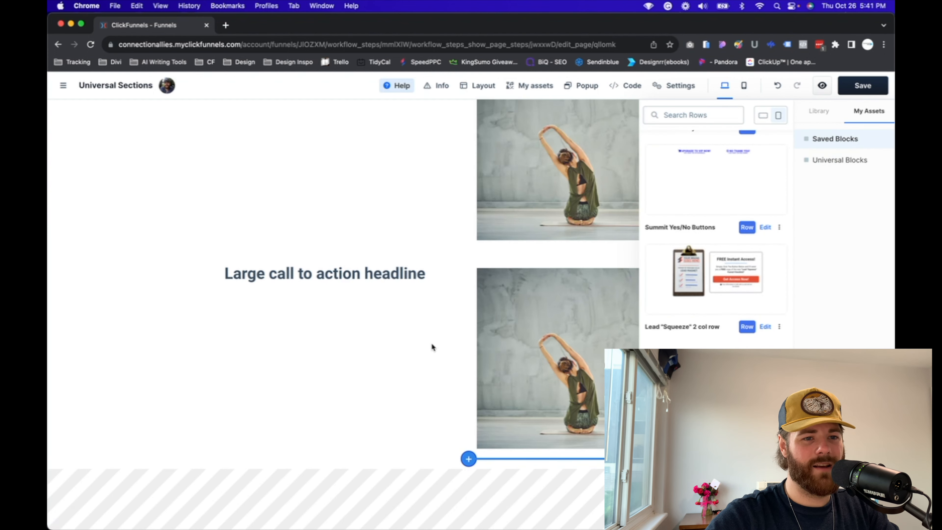
{"action": "left_click", "coordinate": [406, 344]}
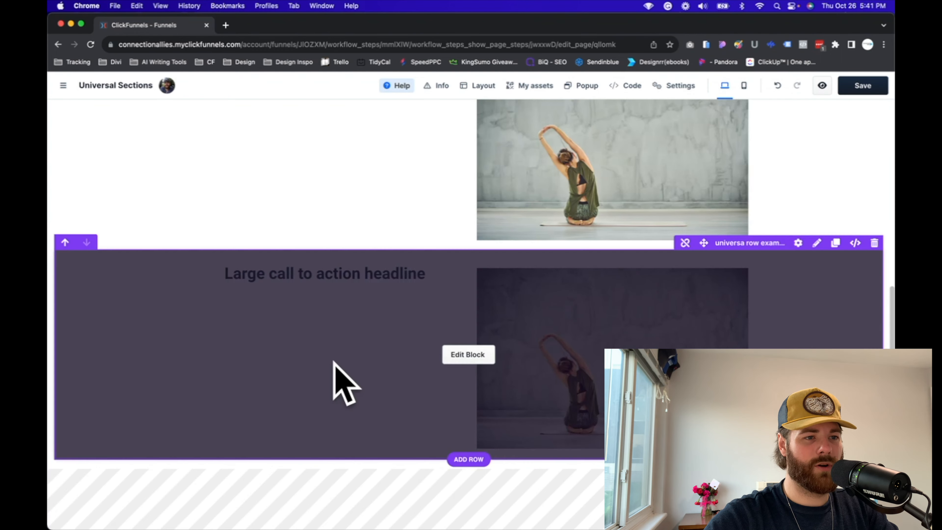
Delete the universal rows and the section that holds them, keeping only the two header sections
{"action": "scroll", "coordinate": [358, 327], "scroll_direction": "up", "scroll_amount": 5}
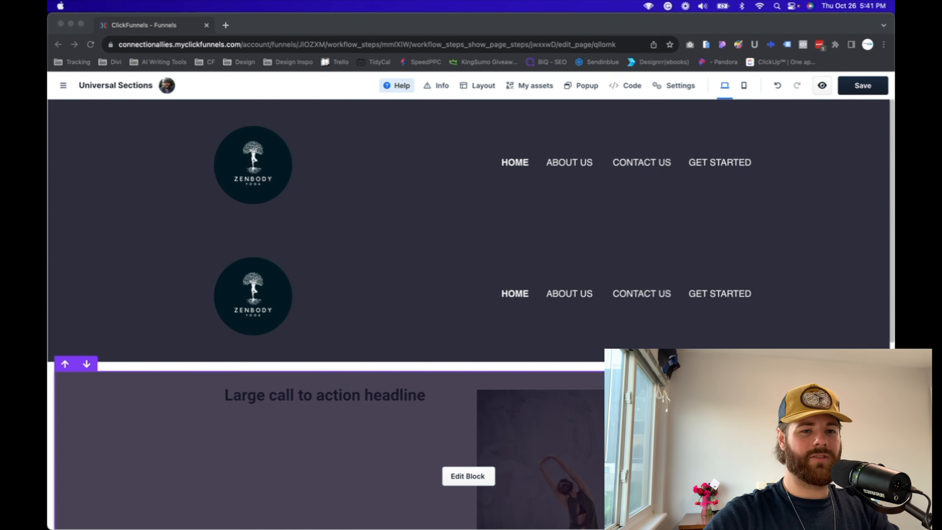
{"action": "left_click", "coordinate": [877, 352]}
{"action": "left_click", "coordinate": [877, 353]}
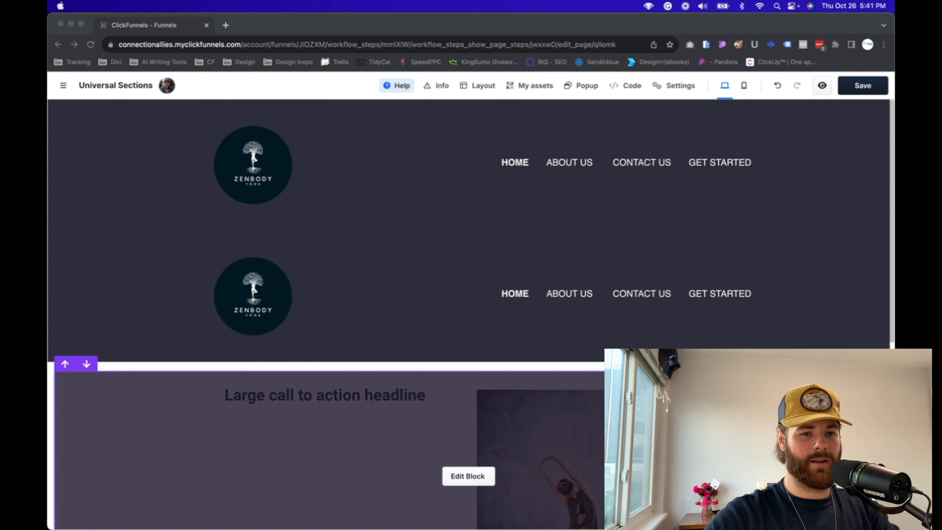
{"action": "left_click", "coordinate": [860, 361]}
{"action": "left_click", "coordinate": [861, 362]}
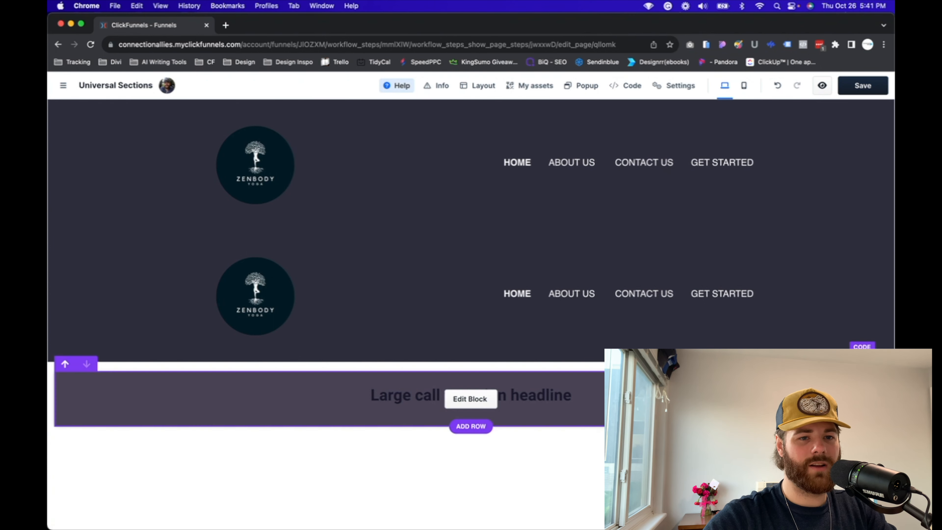
{"action": "left_click", "coordinate": [868, 363]}
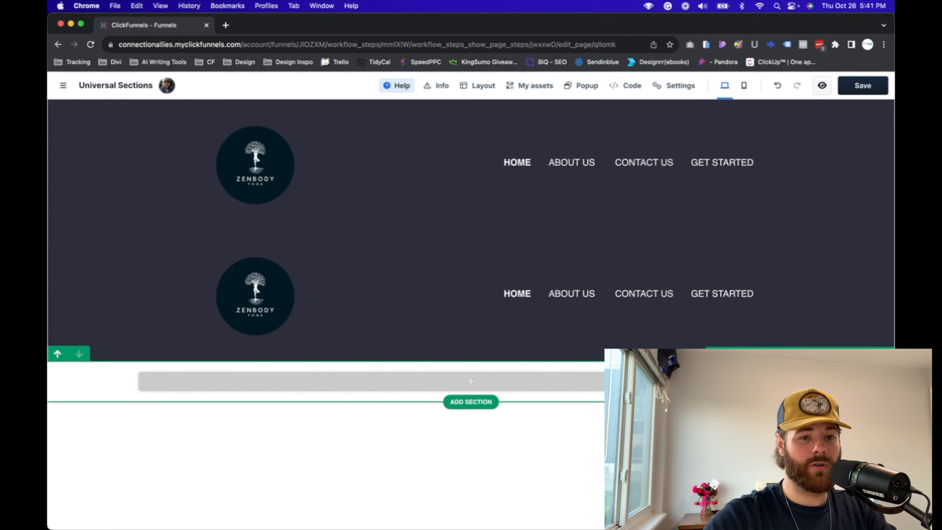
{"action": "left_click", "coordinate": [886, 354]}
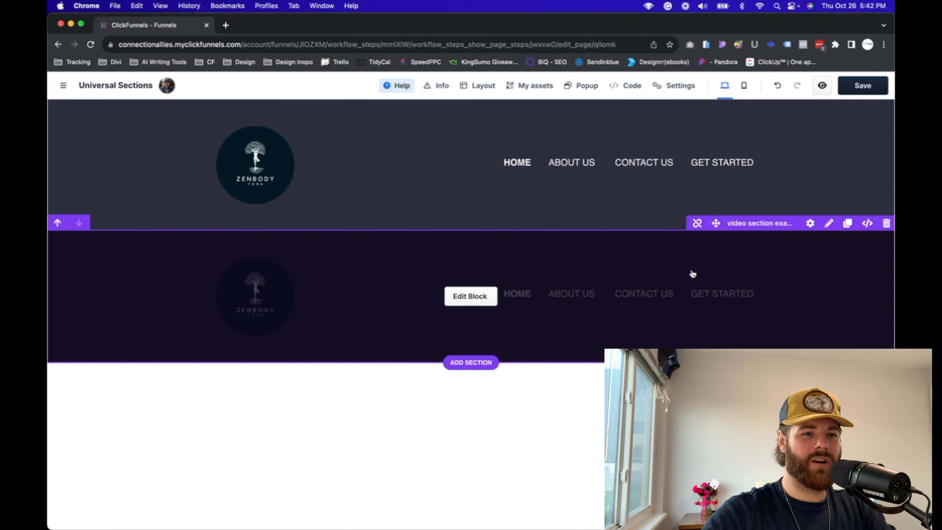
Unlink the lower header section from its universal block
{"action": "left_click", "coordinate": [695, 224]}
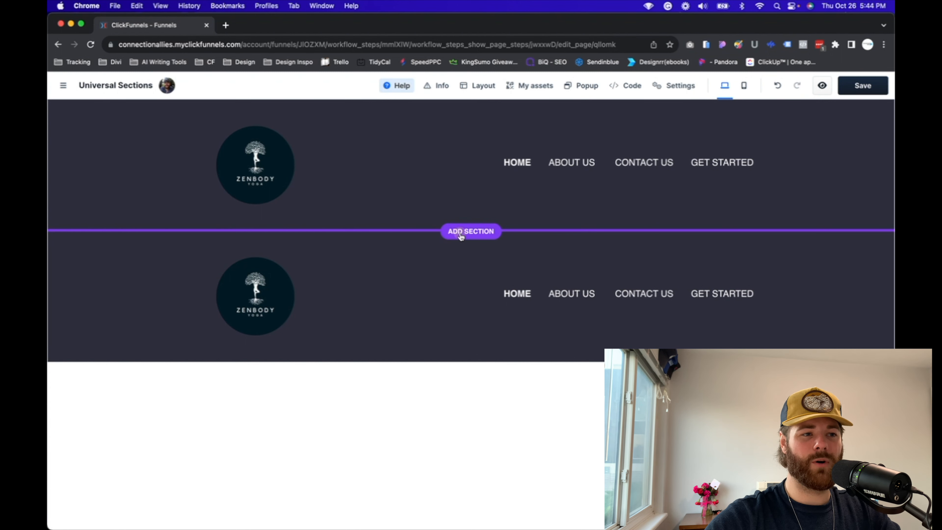
Examine the saved blocks among the personal assets, for sections as well as for rows
{"action": "left_click", "coordinate": [466, 234]}
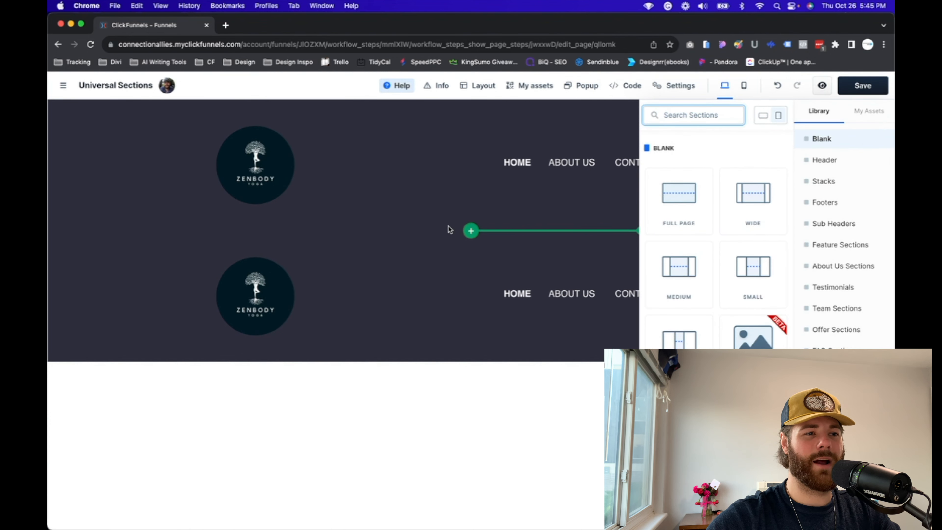
{"action": "left_click", "coordinate": [878, 113]}
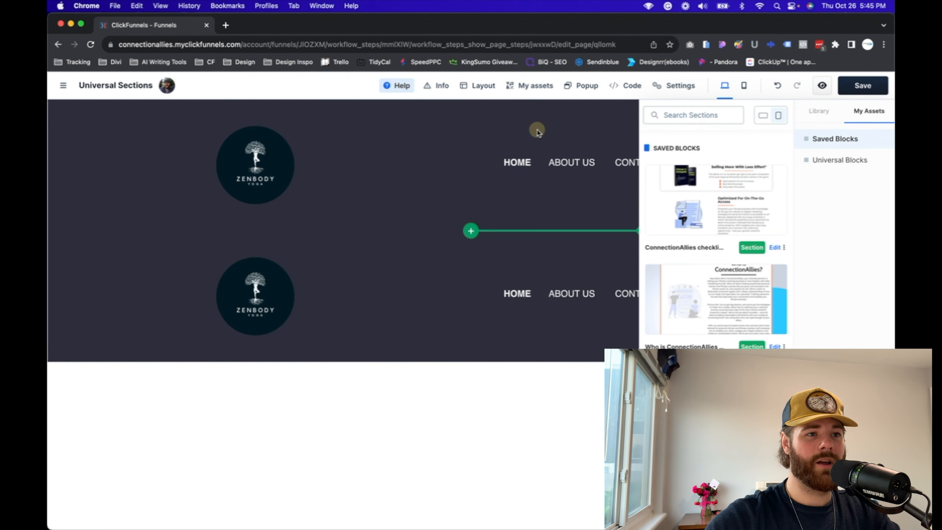
{"action": "left_click", "coordinate": [538, 87]}
{"action": "left_click", "coordinate": [539, 87]}
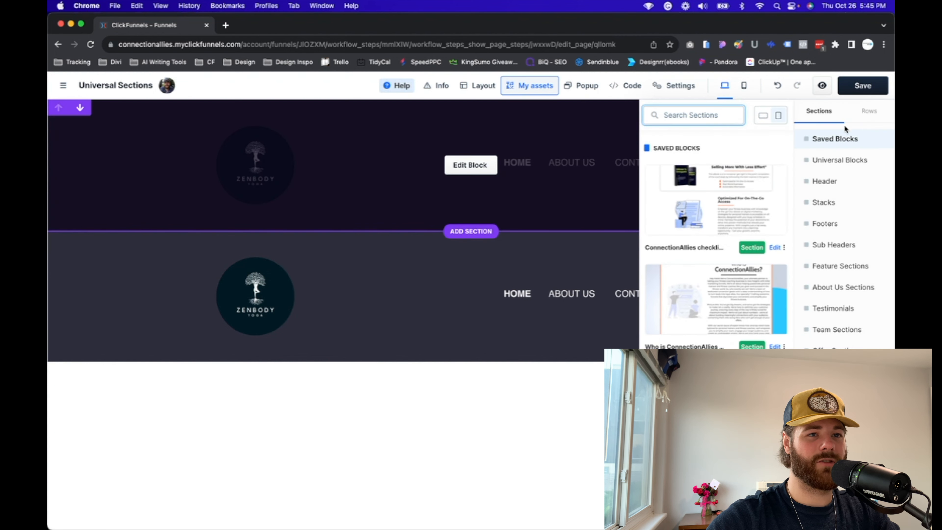
{"action": "left_click", "coordinate": [864, 112]}
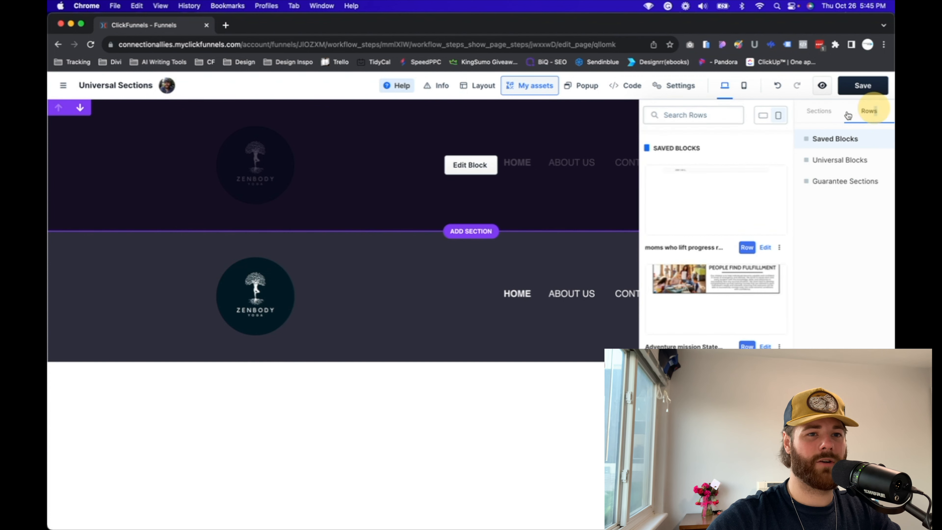
{"action": "left_click", "coordinate": [819, 112]}
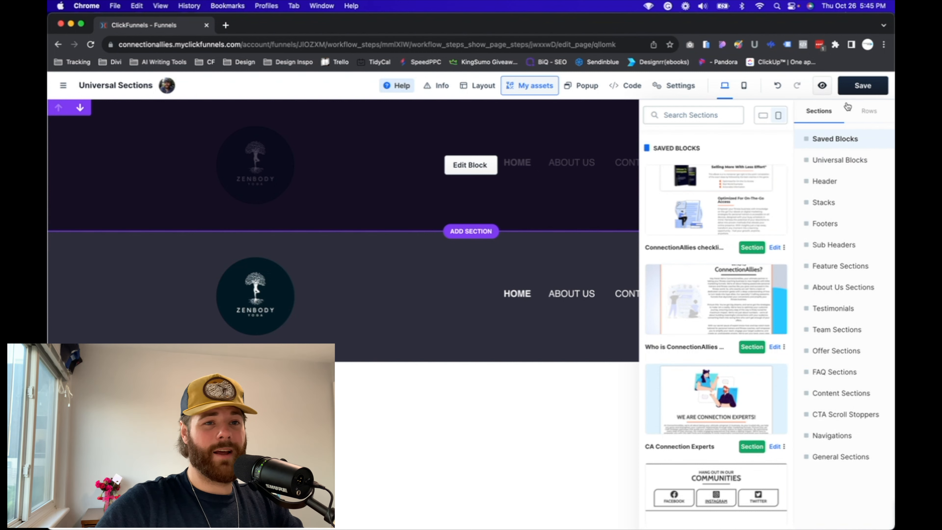
{"action": "left_click", "coordinate": [566, 189]}
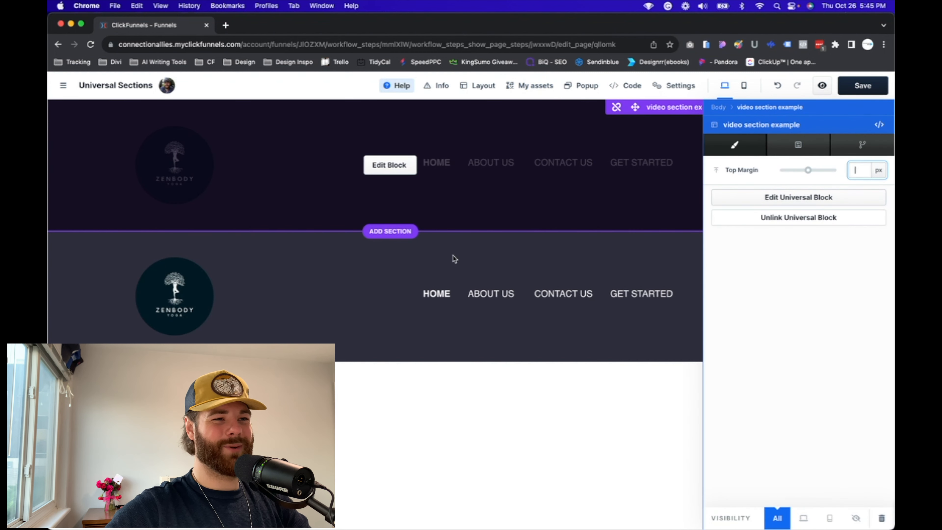
Look through the universal blocks in the personal assets that can be inserted between the two header sections
{"action": "left_click", "coordinate": [419, 272]}
{"action": "left_click", "coordinate": [409, 235]}
{"action": "left_click", "coordinate": [487, 231]}
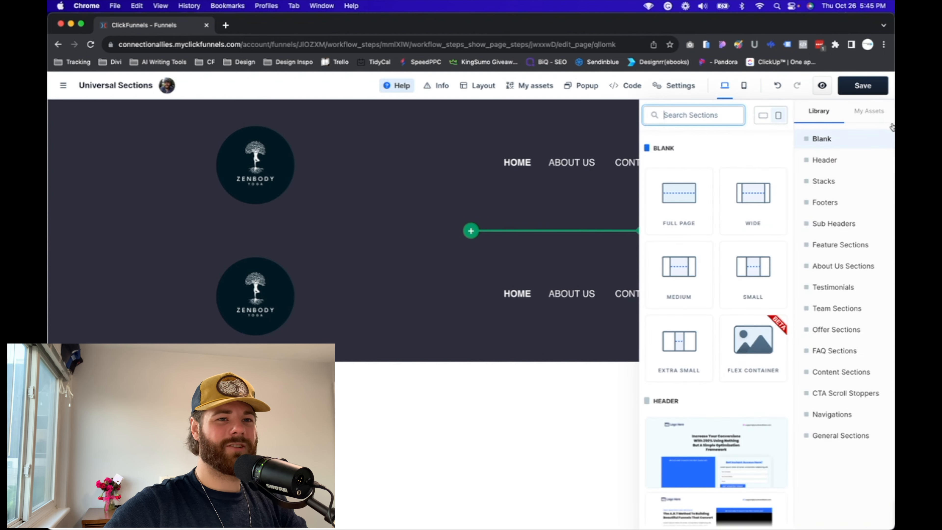
{"action": "left_click", "coordinate": [879, 112]}
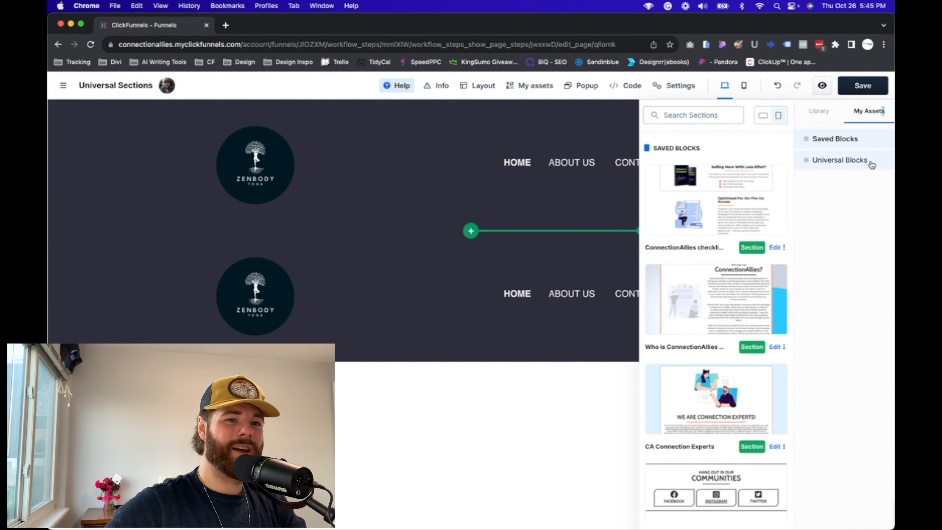
{"action": "left_click", "coordinate": [851, 161]}
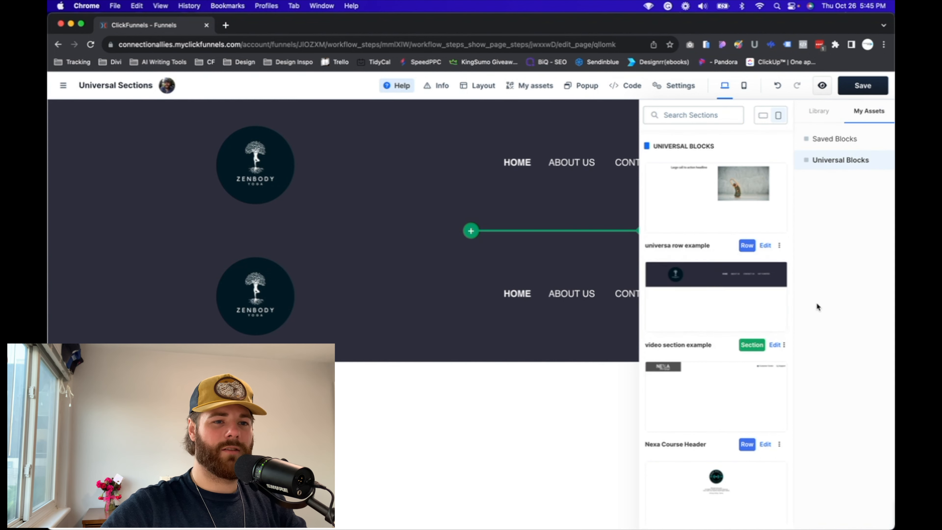
{"action": "scroll", "coordinate": [763, 343], "scroll_direction": "up", "scroll_amount": 1}
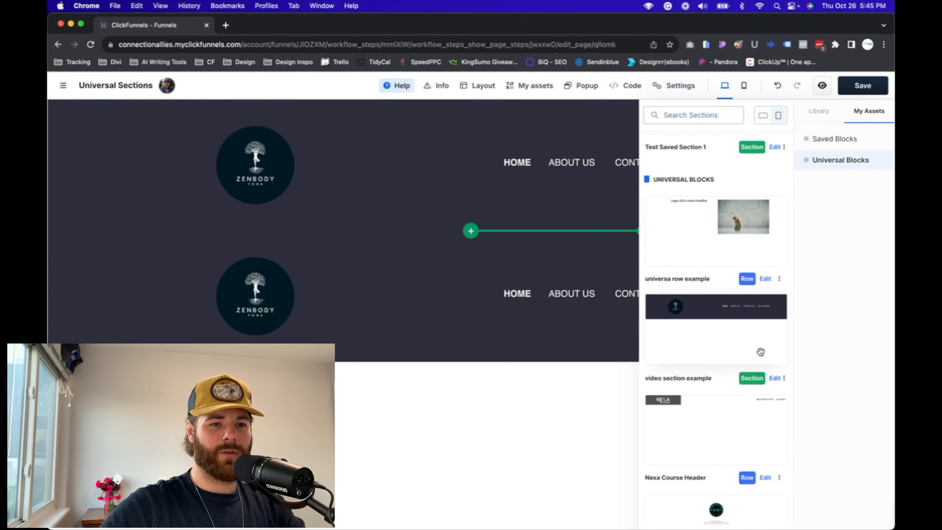
{"action": "scroll", "coordinate": [767, 382], "scroll_direction": "down", "scroll_amount": 1}
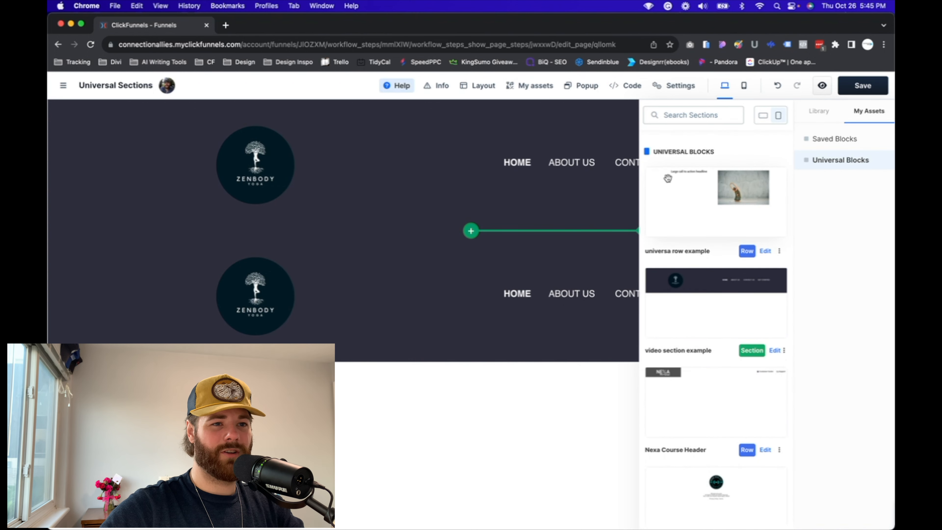
{"action": "scroll", "coordinate": [707, 244], "scroll_direction": "down", "scroll_amount": 1}
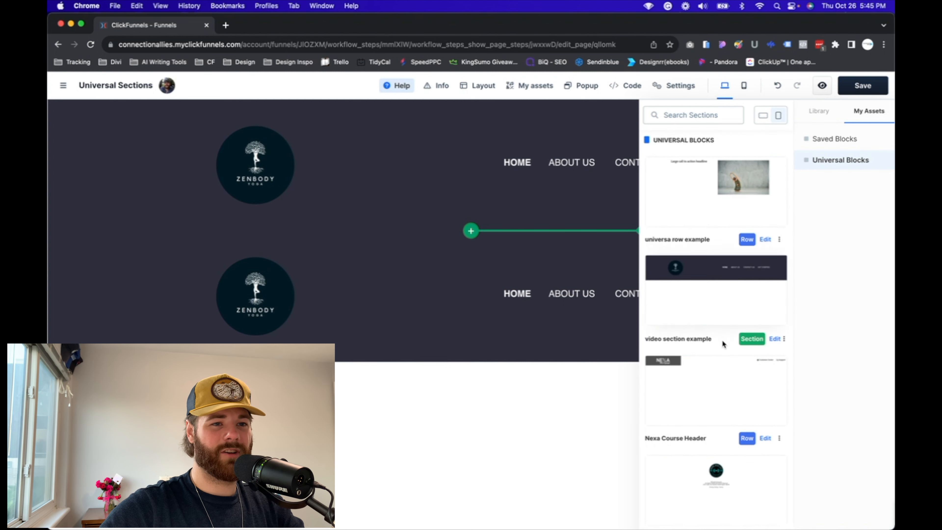
{"action": "scroll", "coordinate": [783, 349], "scroll_direction": "up", "scroll_amount": 1}
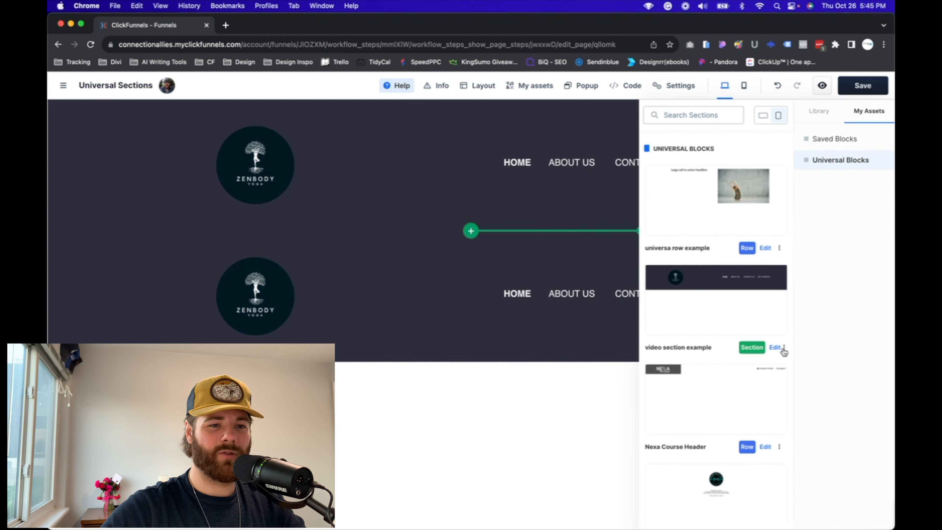
{"action": "left_click", "coordinate": [783, 347]}
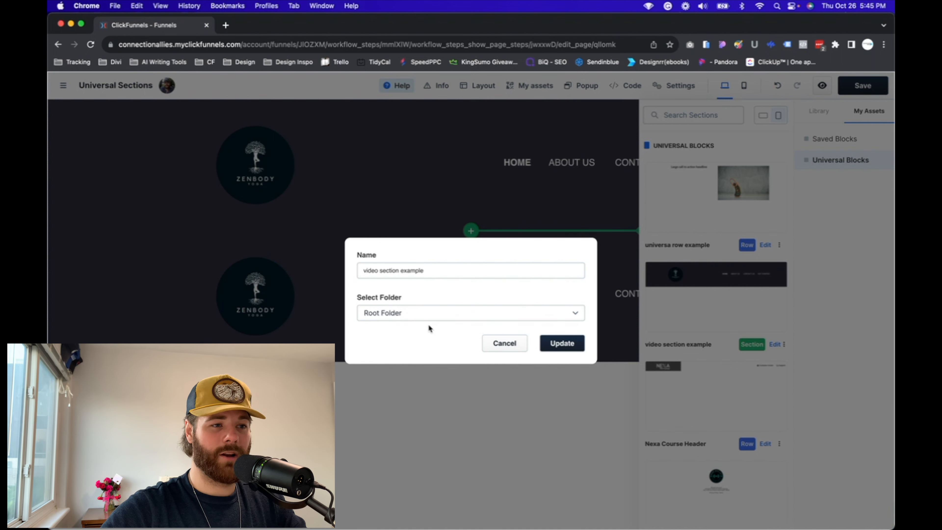
{"action": "left_click", "coordinate": [434, 269]}
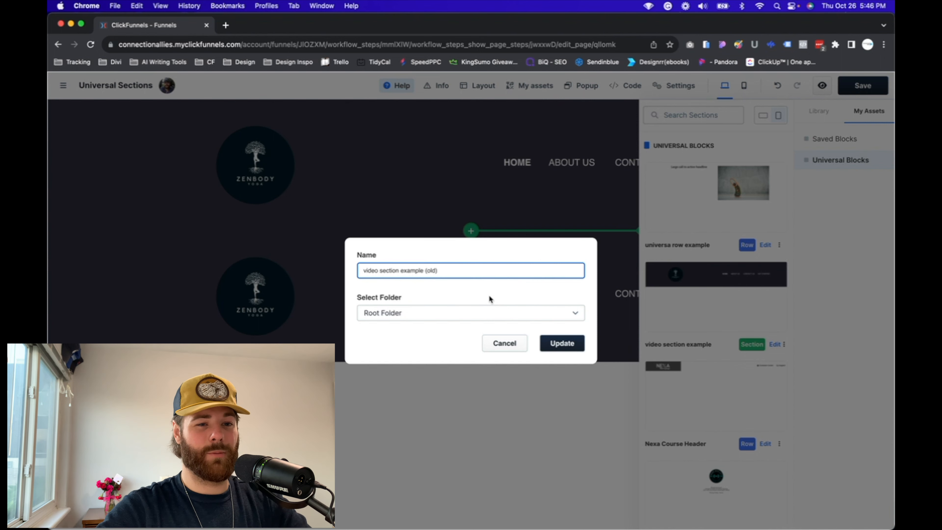
{"action": "left_click", "coordinate": [508, 344]}
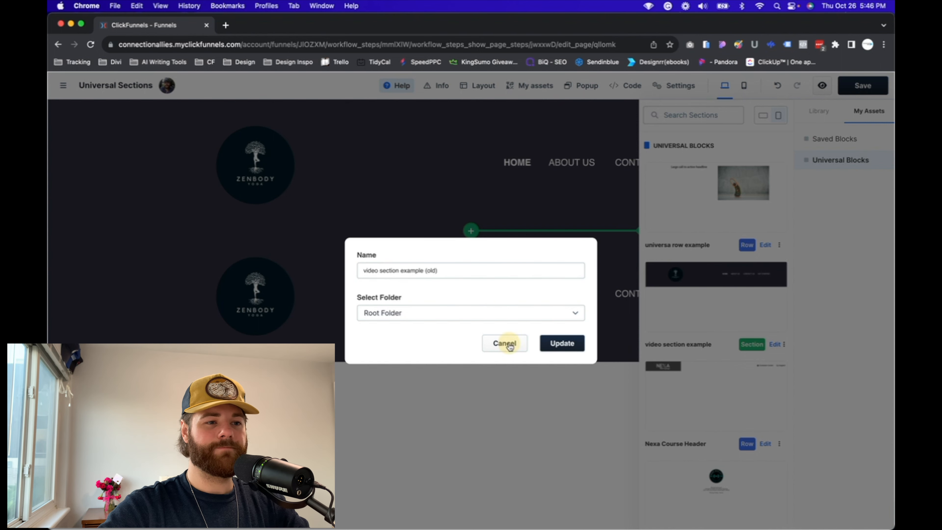
{"action": "left_click", "coordinate": [391, 400]}
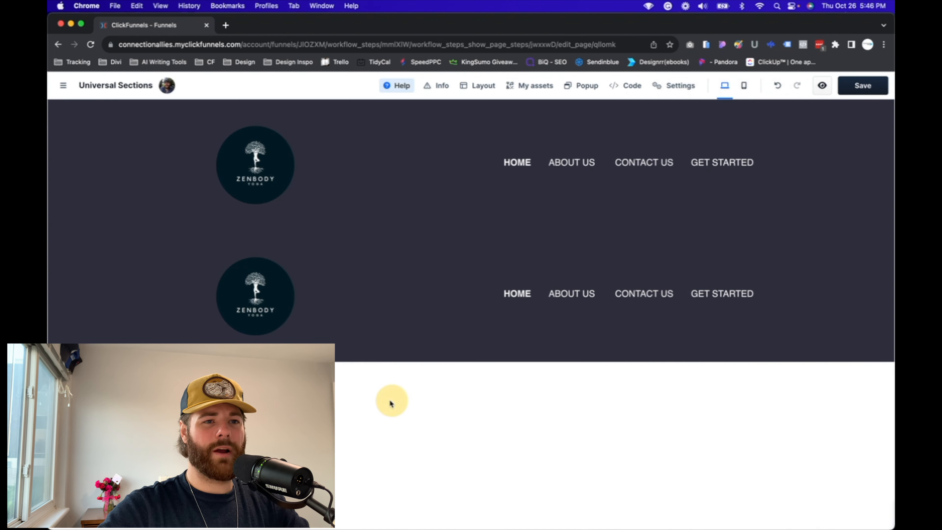
Save the Universal Sections page and leave its editor for the site's list of pages
{"action": "left_click", "coordinate": [63, 85]}
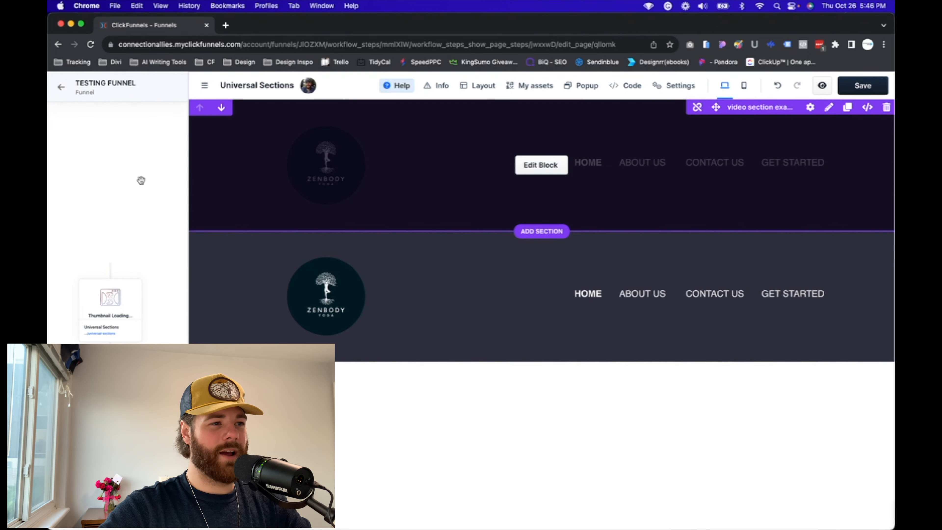
{"action": "left_click", "coordinate": [140, 180]}
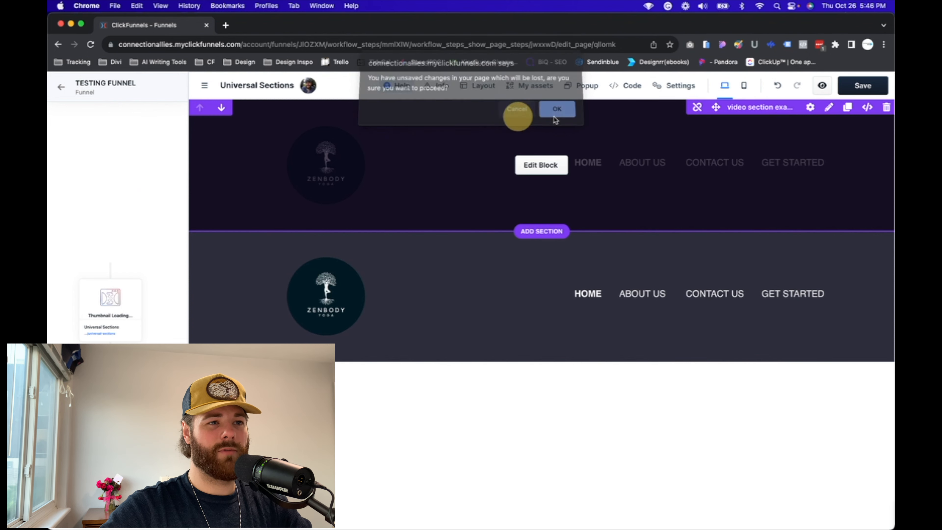
{"action": "left_click", "coordinate": [517, 114]}
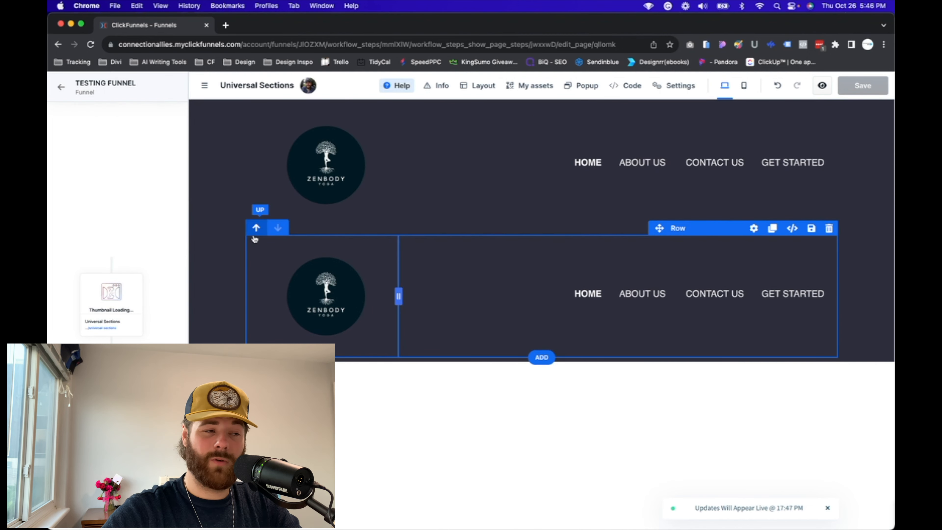
{"action": "left_click", "coordinate": [63, 86]}
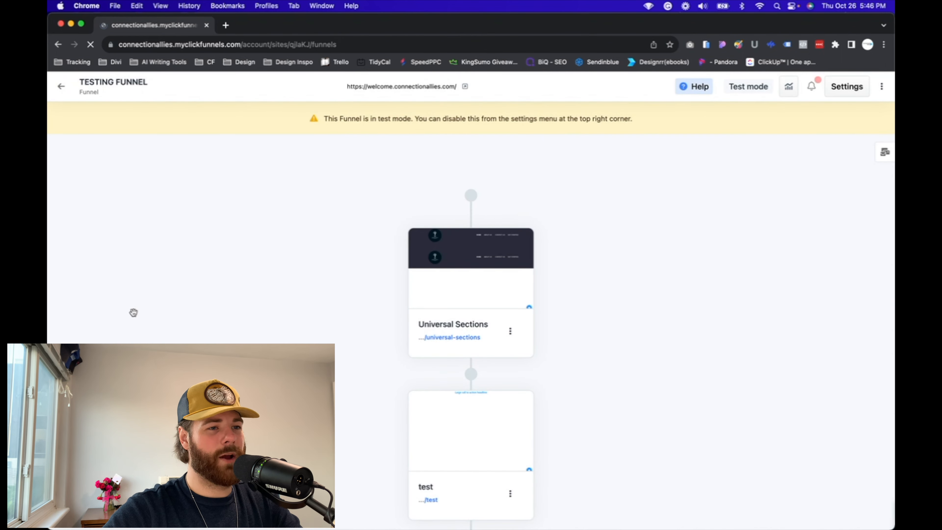
Create a new page from blank named "using universal block example" with the default style
{"action": "left_click", "coordinate": [858, 124]}
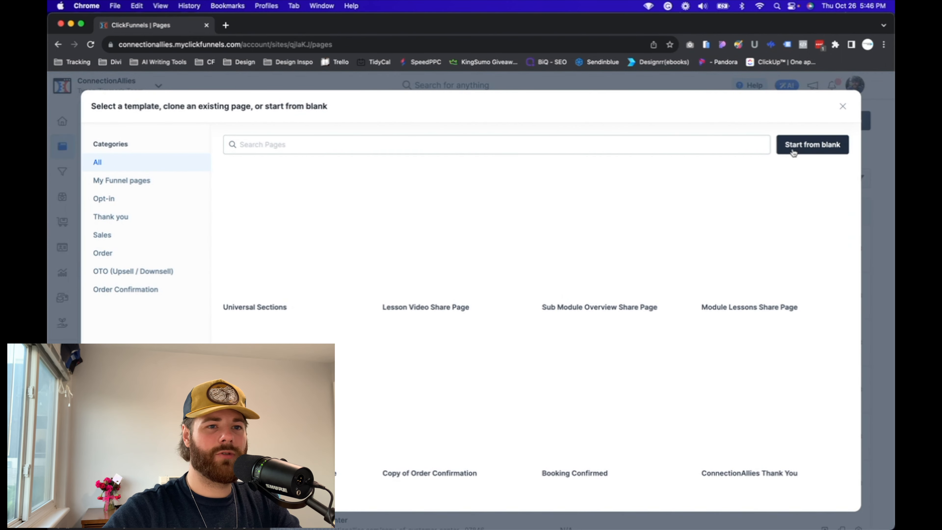
{"action": "left_click", "coordinate": [804, 148]}
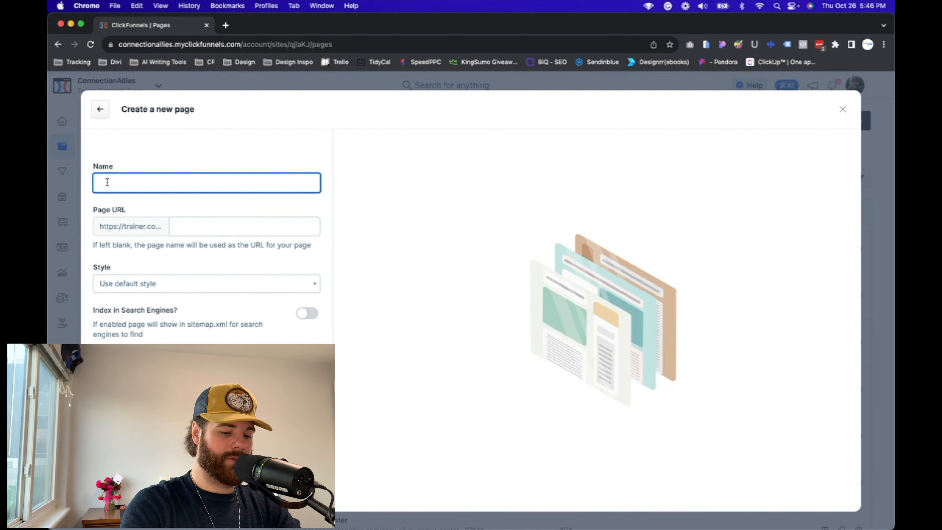
{"action": "type", "text": "using uni"}
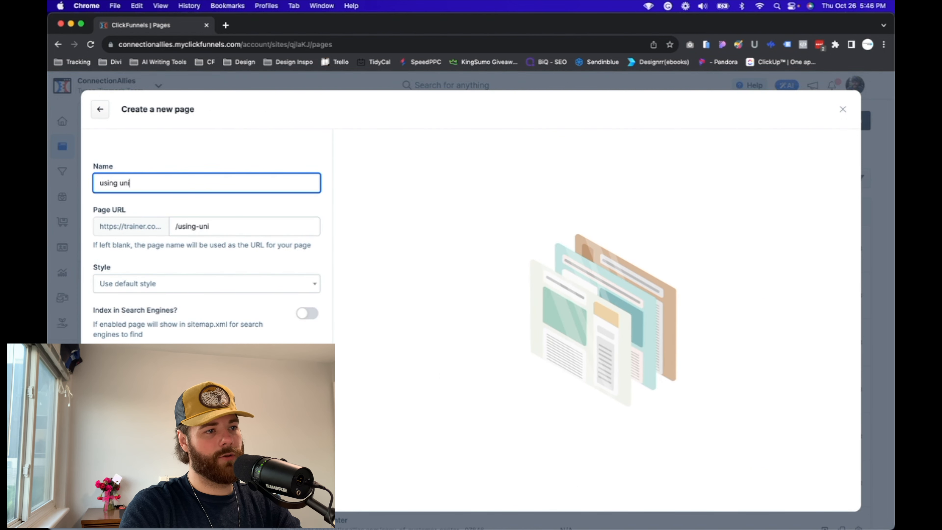
{"action": "type", "text": "versal sec"}
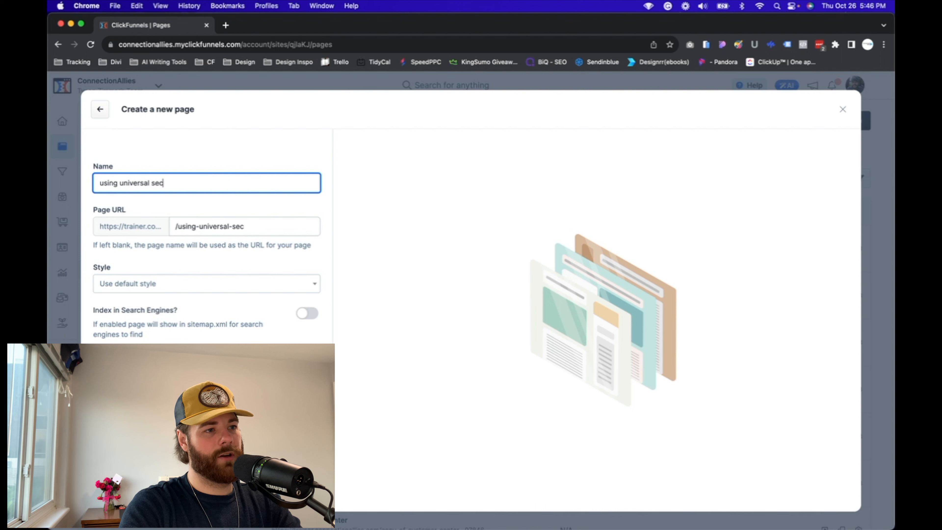
{"action": "key", "text": "BackSpace"}
{"action": "key", "text": "BackSpace"}
{"action": "key", "text": "BackSpace"}
{"action": "type", "text": "b"}
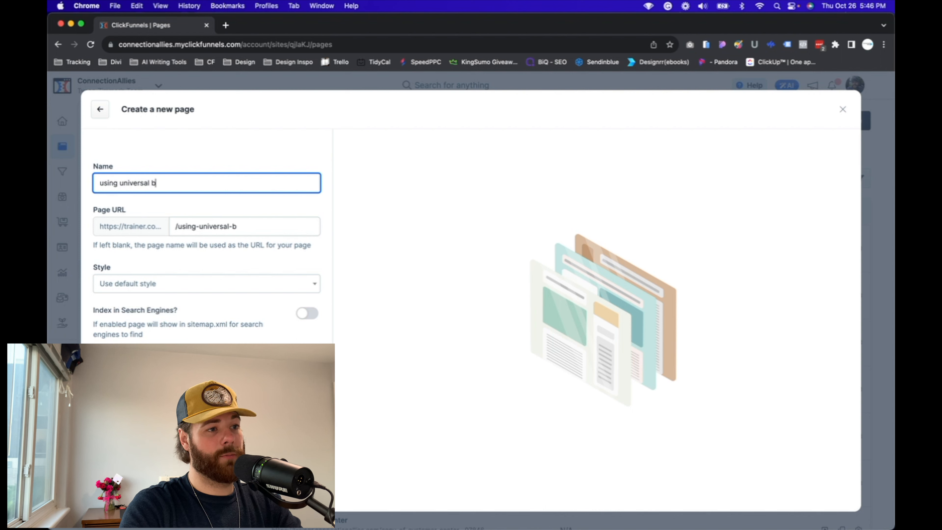
{"action": "type", "text": "lock exm"}
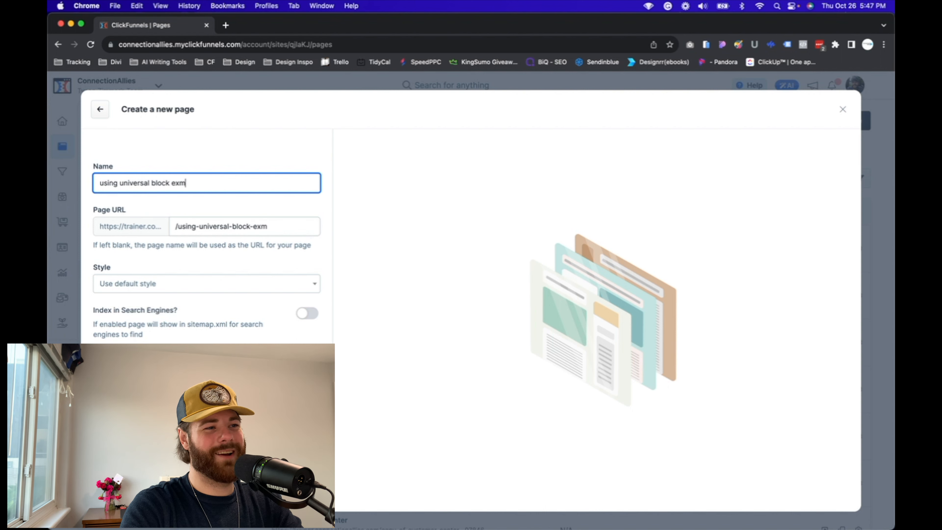
{"action": "key", "text": "BackSpace"}
{"action": "type", "text": "ample"}
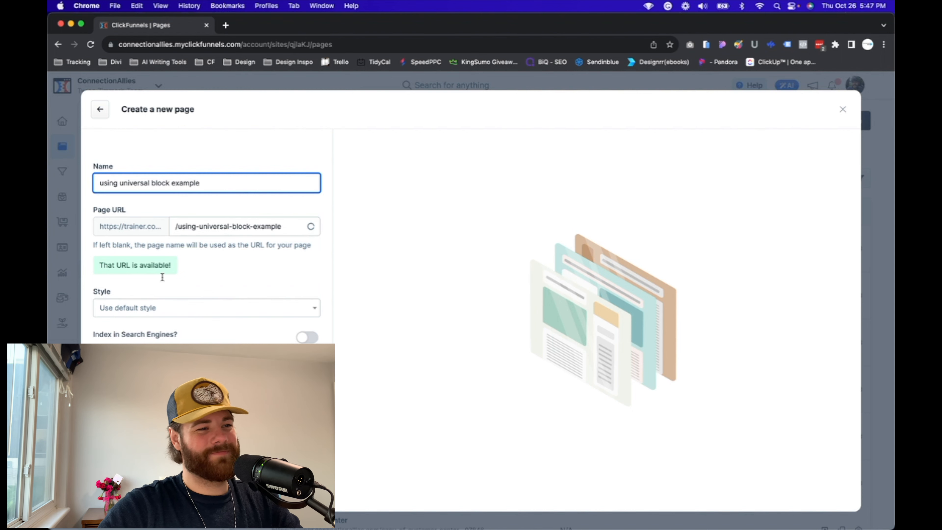
{"action": "left_click", "coordinate": [237, 478]}
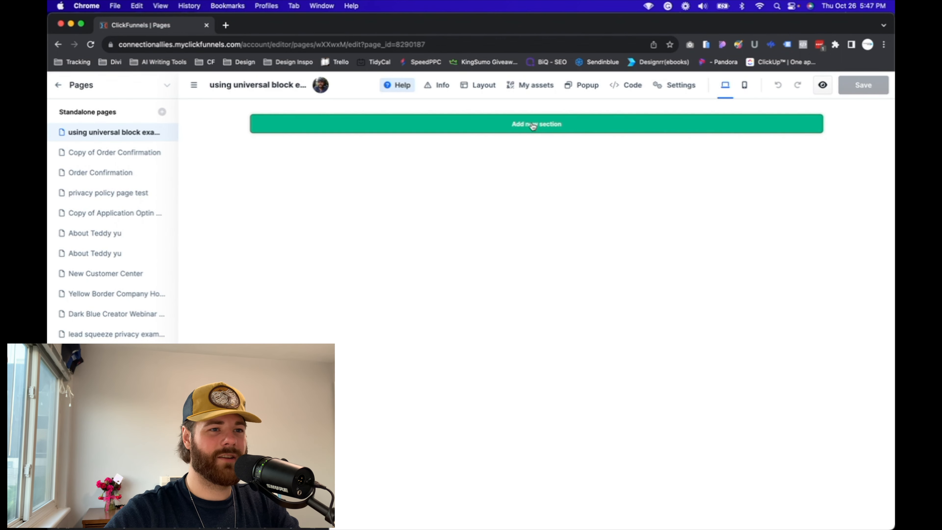
Add the universal section "video section example" to the blank page and open that block for editing
{"action": "left_click", "coordinate": [539, 129]}
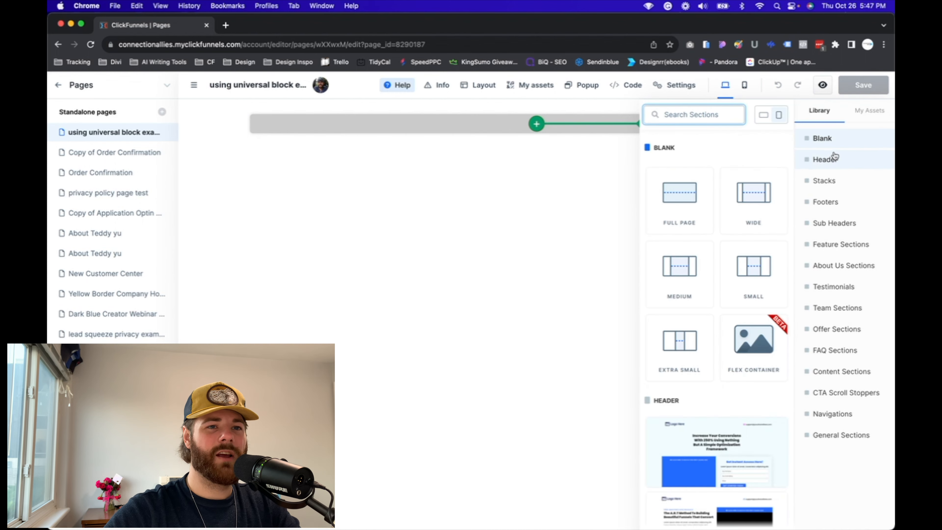
{"action": "left_click", "coordinate": [876, 116]}
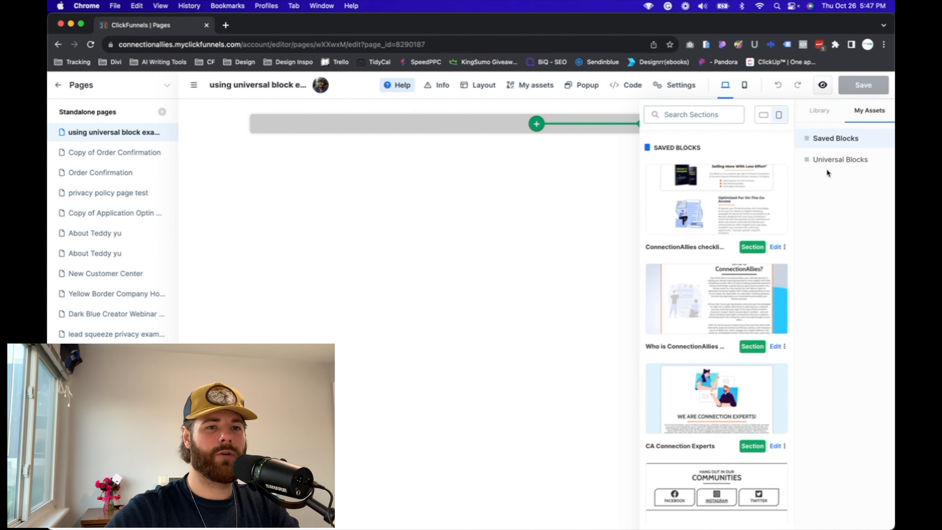
{"action": "left_click", "coordinate": [819, 159]}
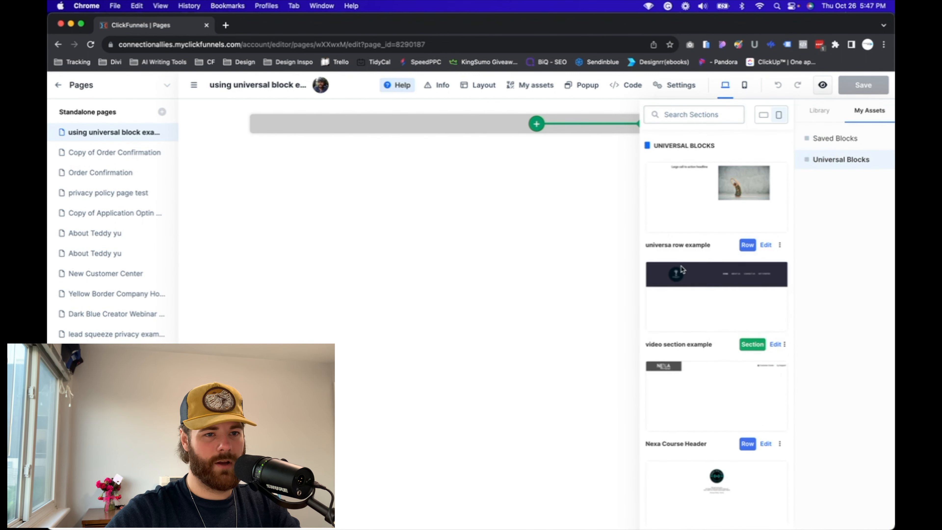
{"action": "left_click", "coordinate": [690, 297]}
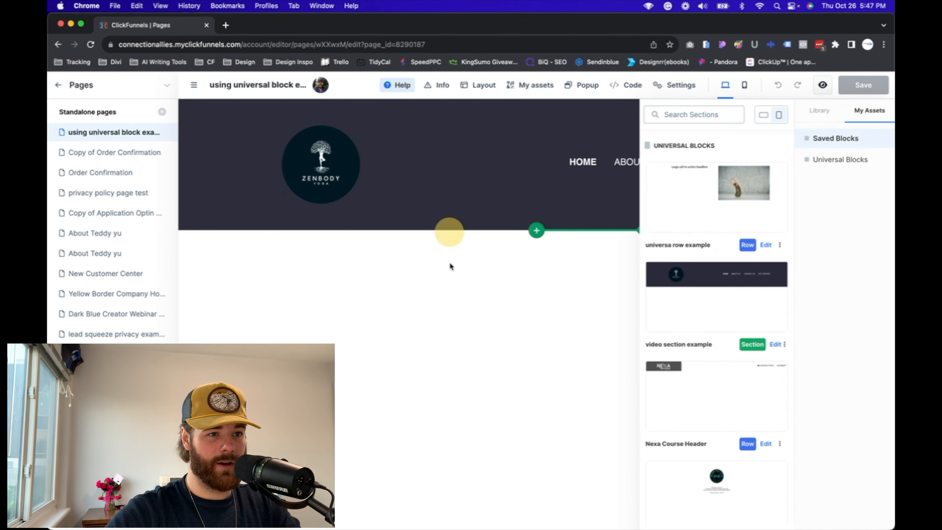
{"action": "left_click", "coordinate": [540, 163]}
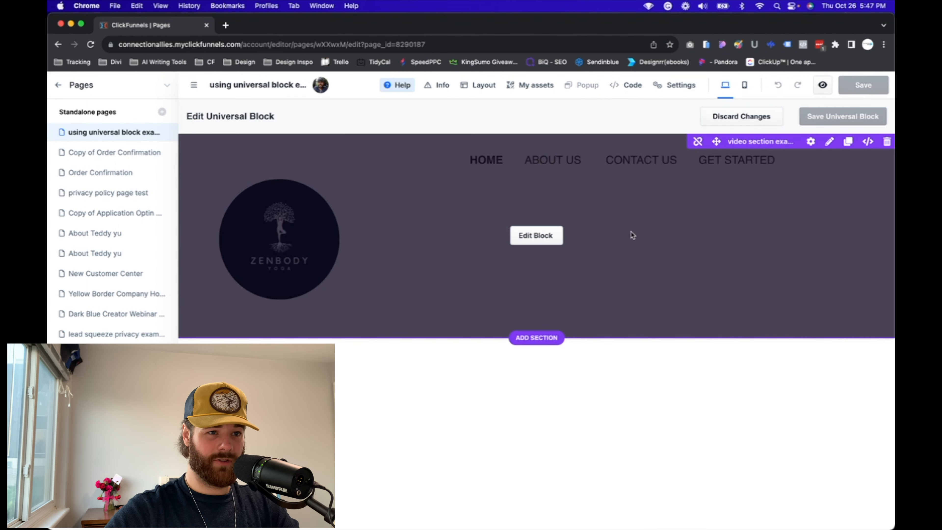
Add an image element beneath the navigation menu in the universal block and delete the duplicate image below it
{"action": "left_click", "coordinate": [608, 203]}
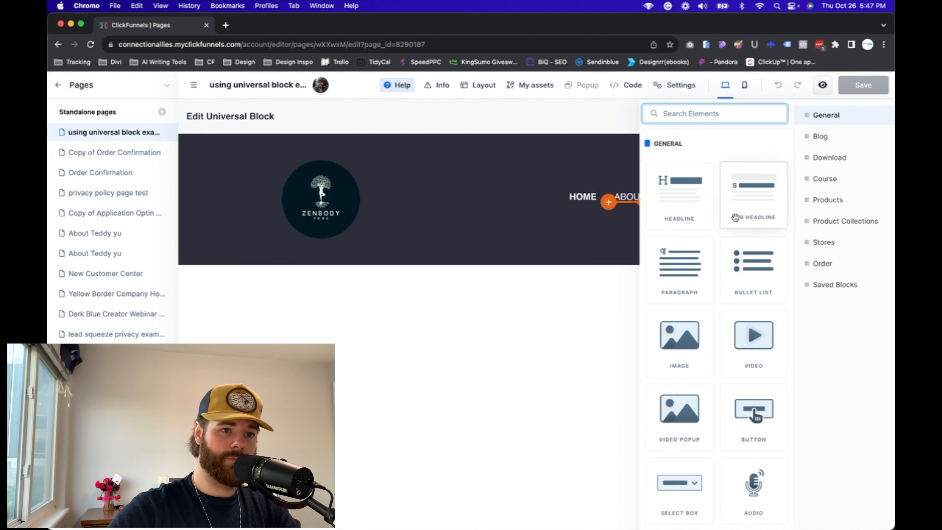
{"action": "left_click", "coordinate": [682, 330]}
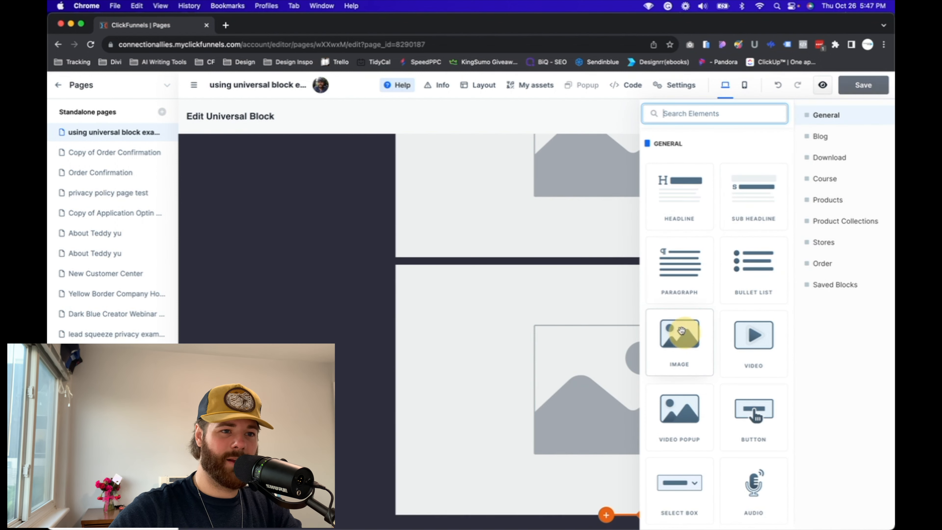
{"action": "left_click", "coordinate": [421, 299]}
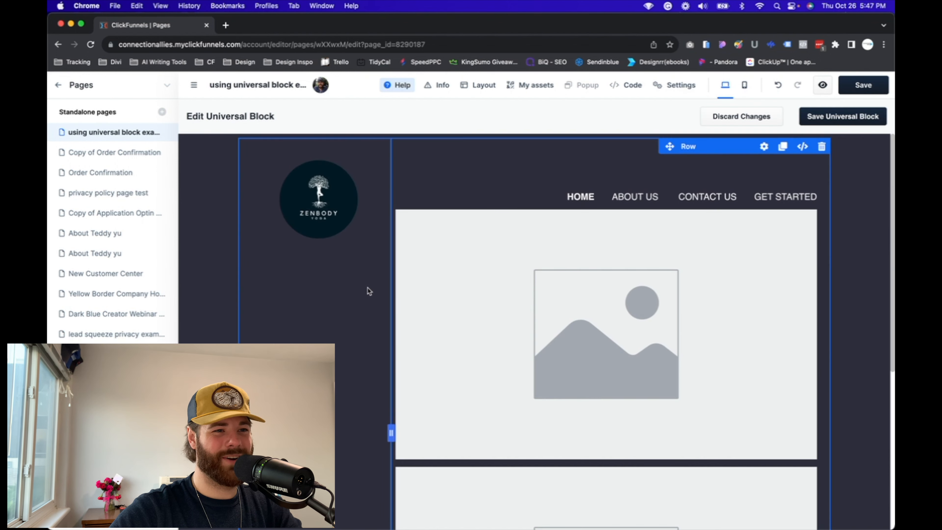
{"action": "scroll", "coordinate": [659, 319], "scroll_direction": "down", "scroll_amount": 3}
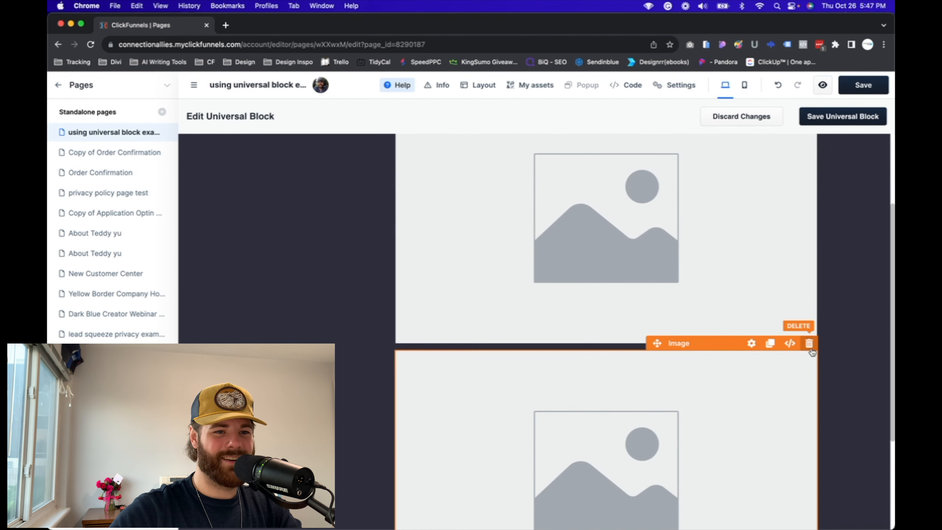
{"action": "left_click", "coordinate": [811, 341]}
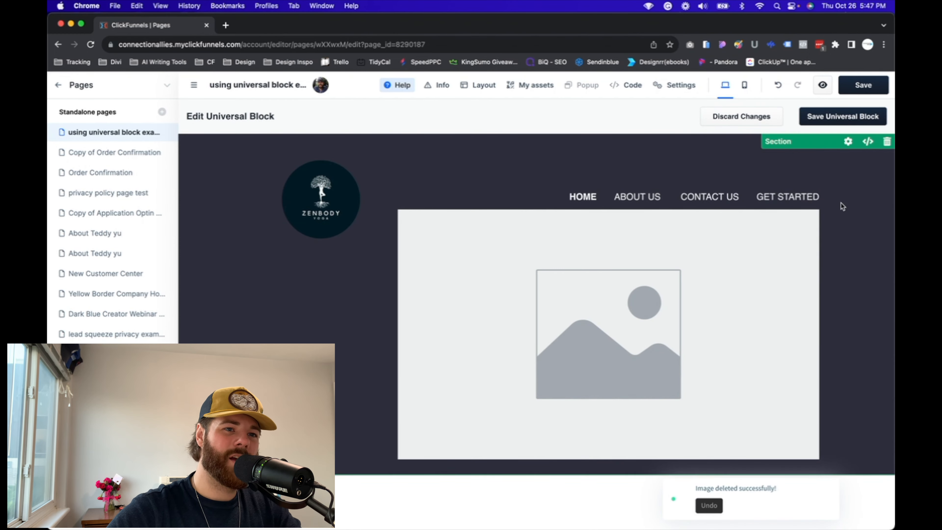
Set the placeholder image's source to the gallery picture of a stone on raked sand and save the universal block
{"action": "left_click", "coordinate": [797, 231]}
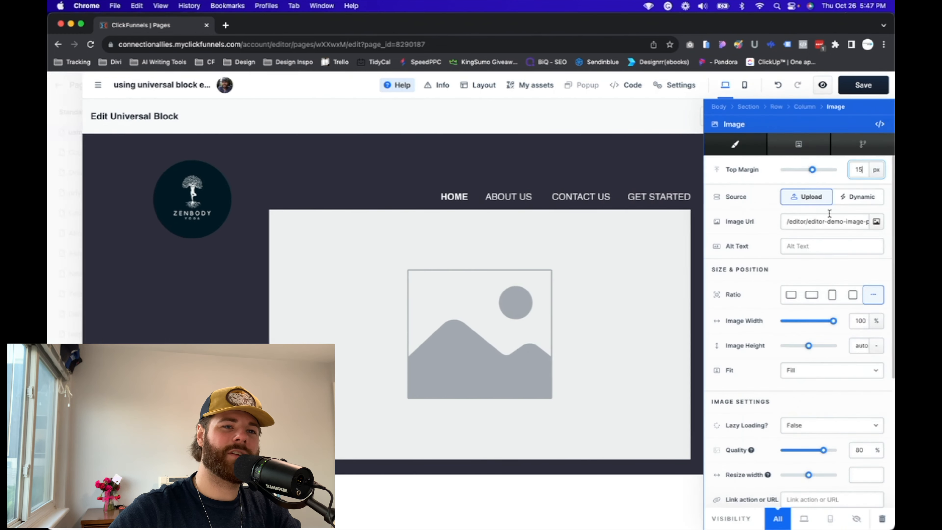
{"action": "left_click", "coordinate": [877, 221]}
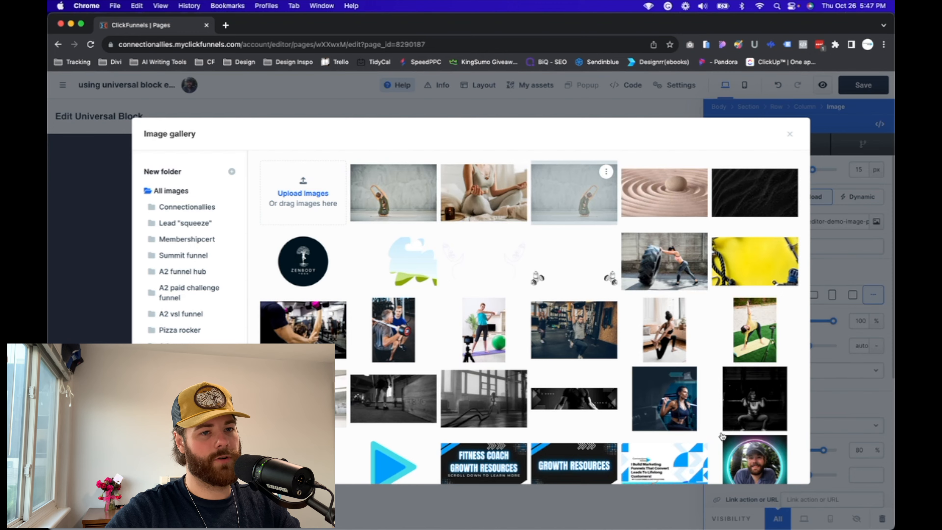
{"action": "left_click", "coordinate": [633, 216]}
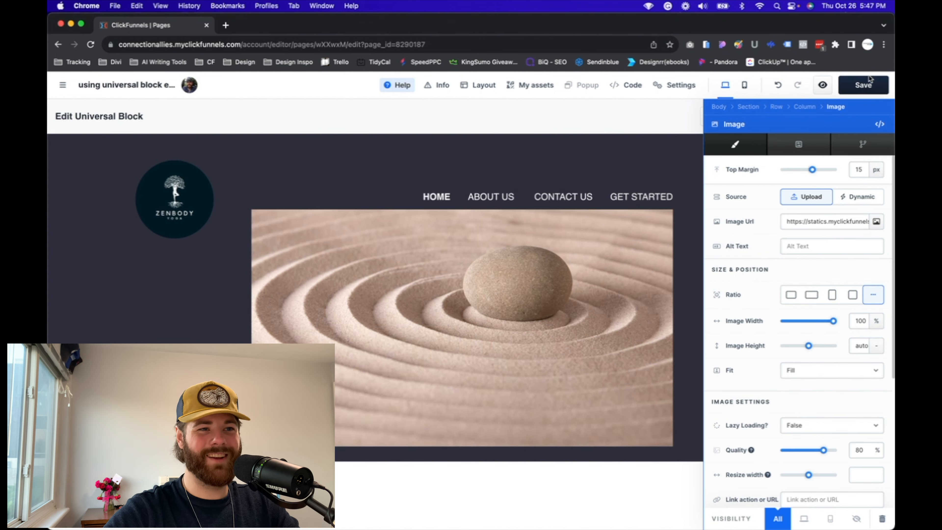
{"action": "left_click", "coordinate": [858, 85]}
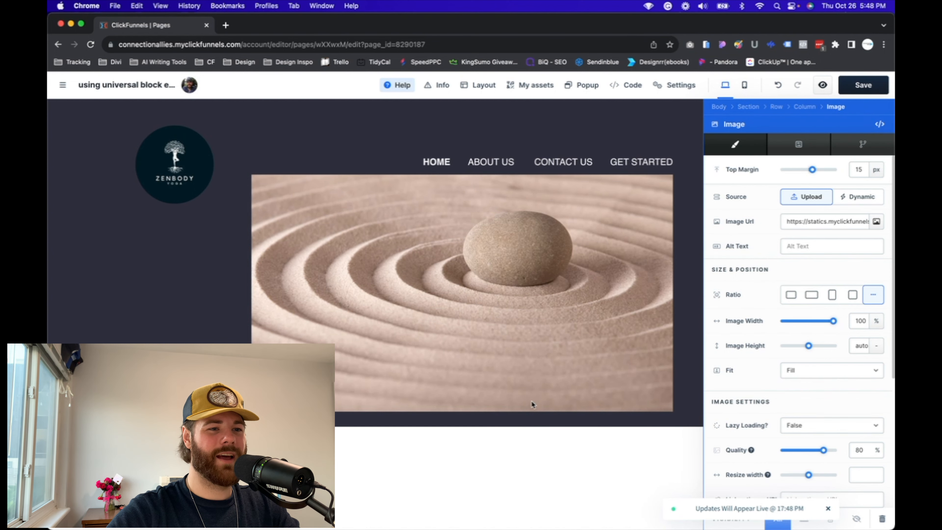
{"action": "left_click", "coordinate": [524, 455]}
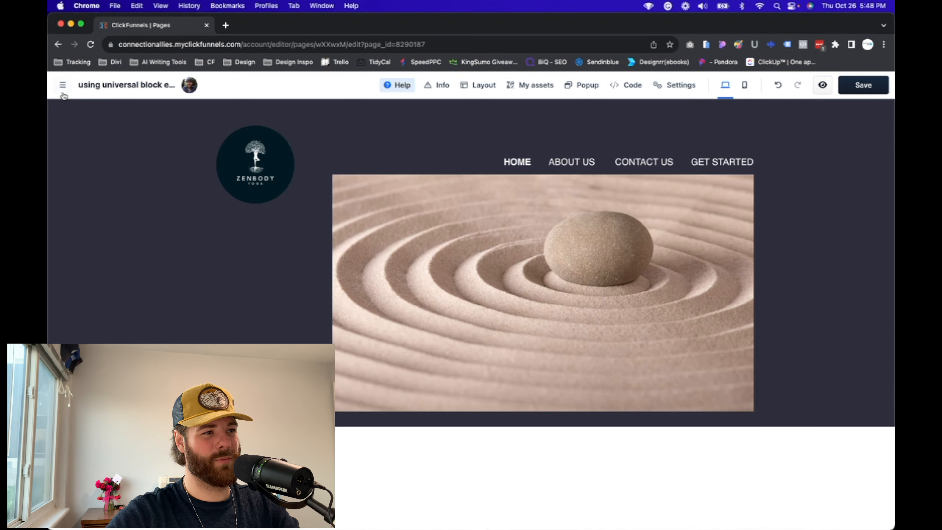
Save the "using universal block example" page and leave its editor for the TESTING FUNNEL workflow
{"action": "left_click", "coordinate": [62, 85]}
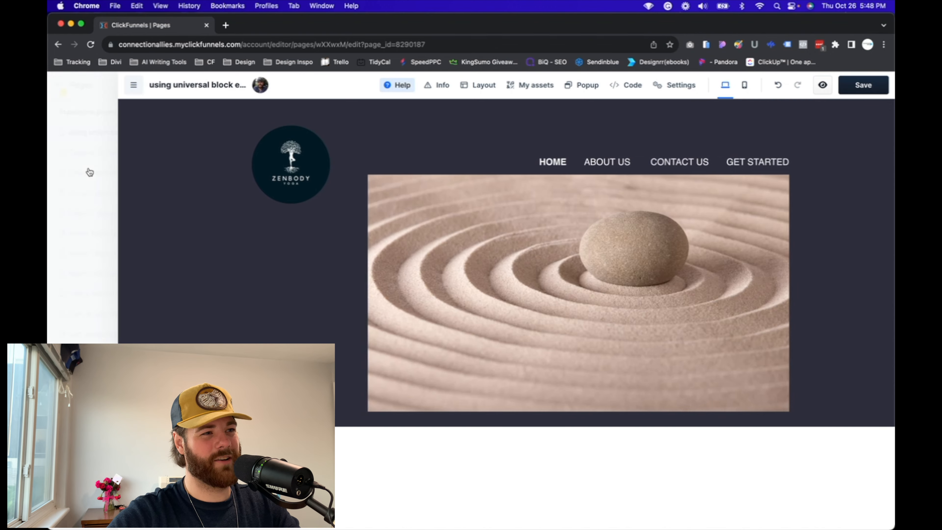
{"action": "left_click", "coordinate": [58, 85]}
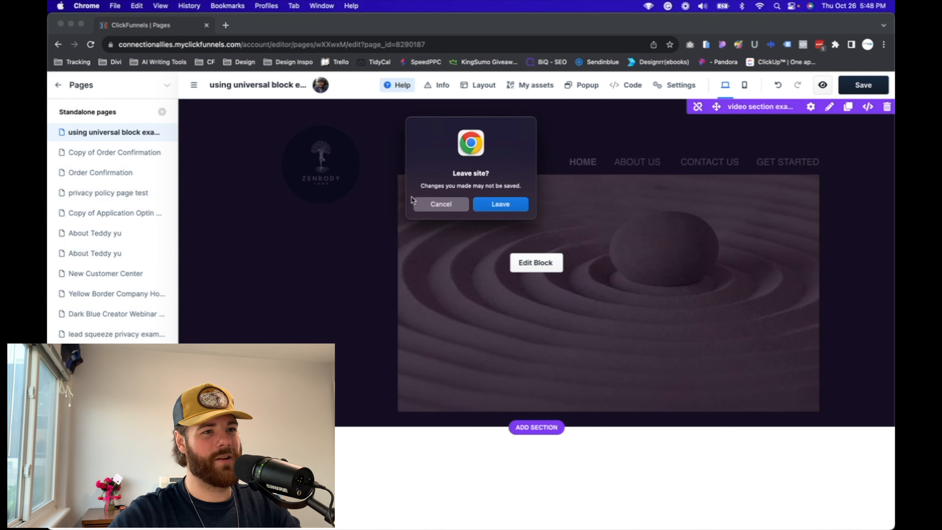
{"action": "left_click", "coordinate": [442, 207]}
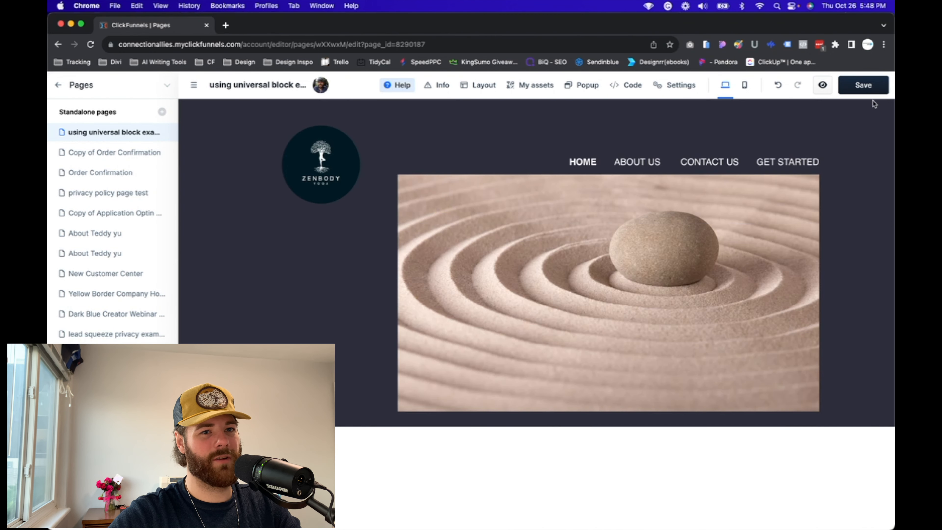
{"action": "left_click", "coordinate": [853, 85]}
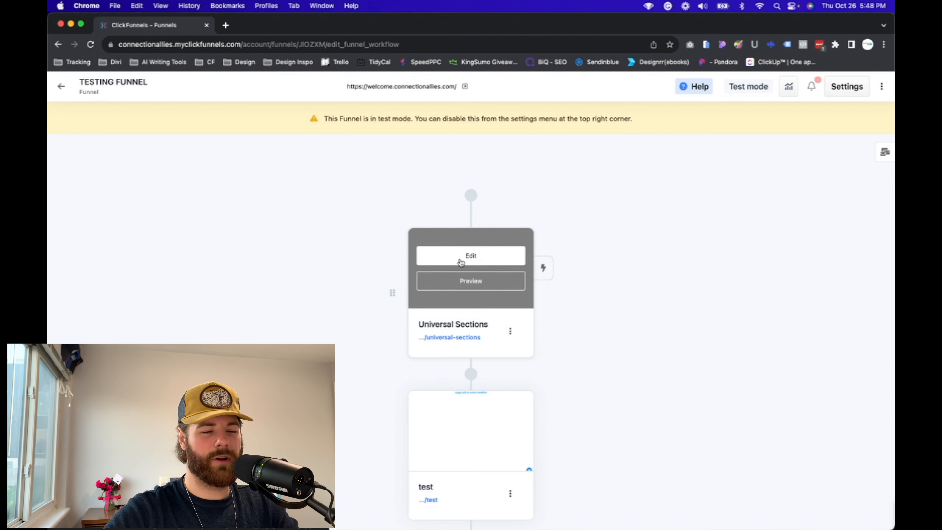
Open the funnel's Universal Sections page in the editor and check both header sections for the block's image change
{"action": "left_click", "coordinate": [463, 262]}
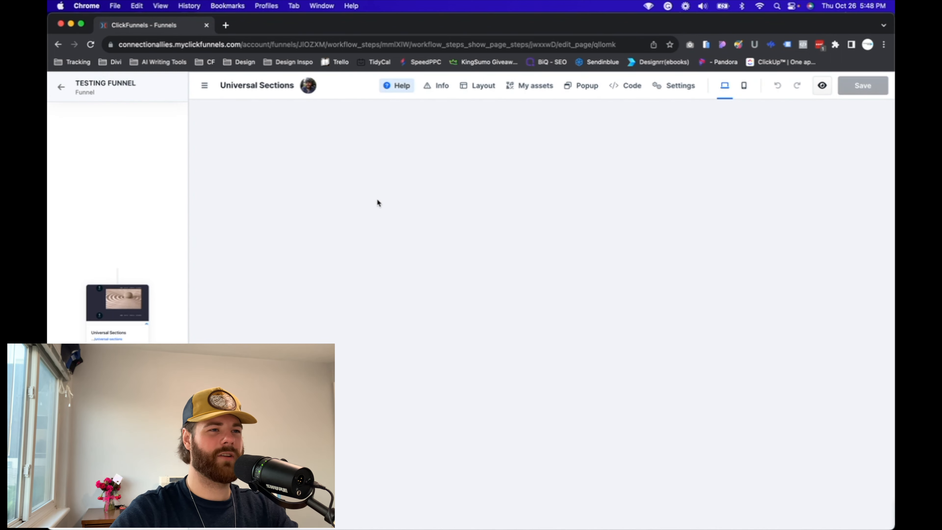
{"action": "scroll", "coordinate": [718, 316], "scroll_direction": "down", "scroll_amount": 3}
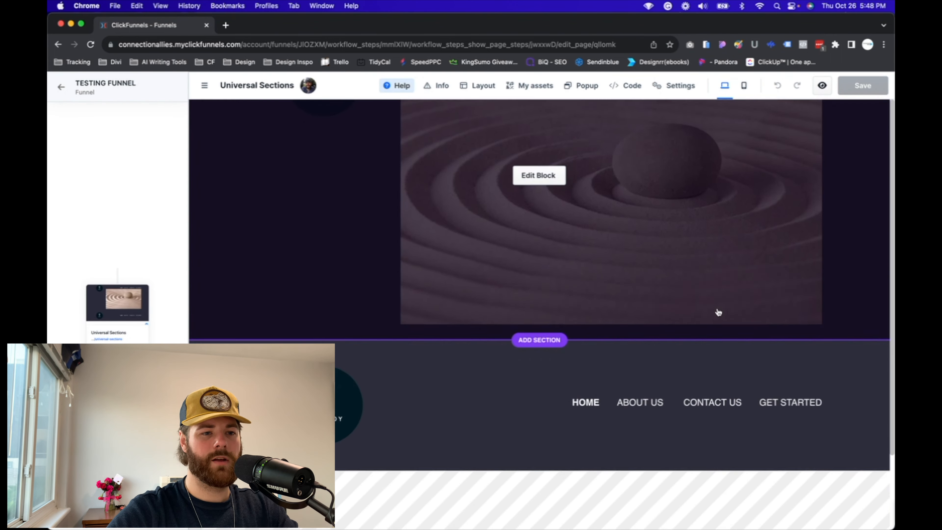
{"action": "scroll", "coordinate": [401, 189], "scroll_direction": "up", "scroll_amount": 3}
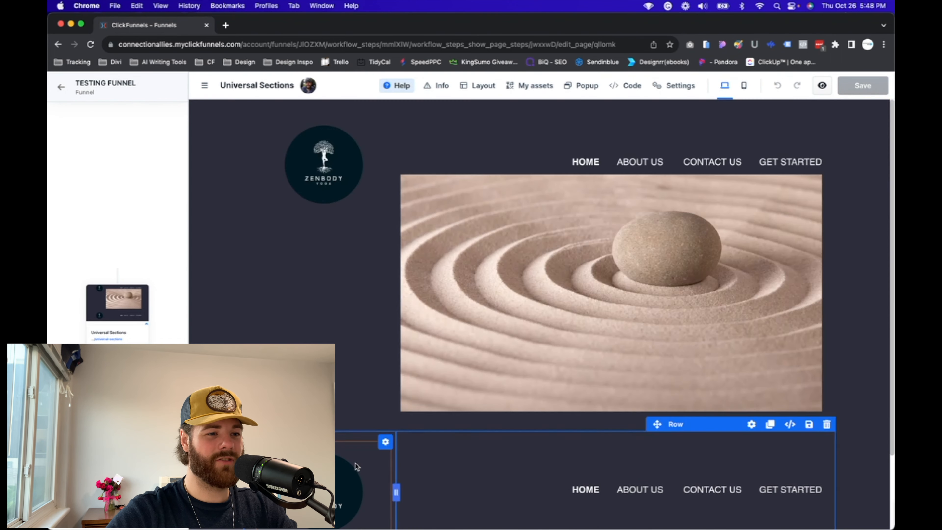